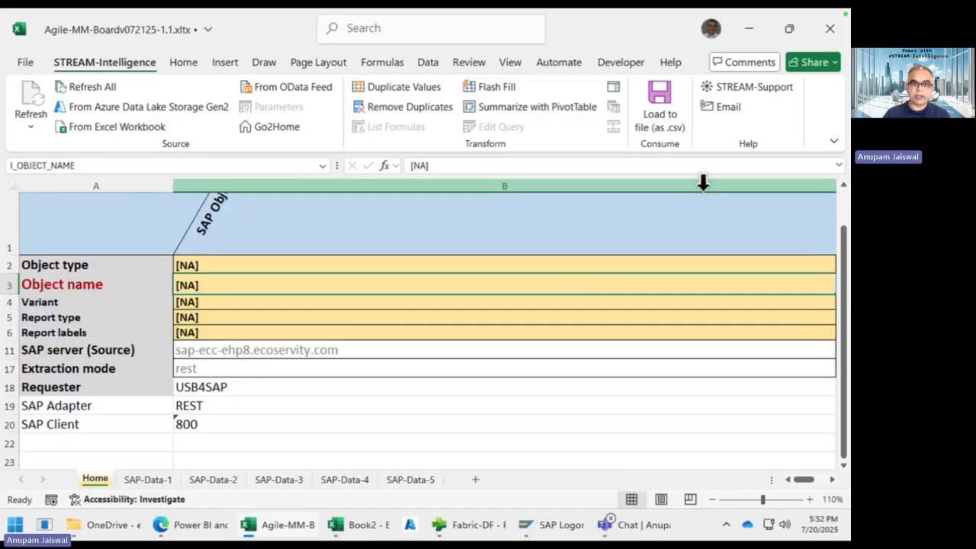
Step: Switch to SAP GUI and reconnect to the ecs-ecc-ehp8-dev system
scroll(559, 299, up, 1)
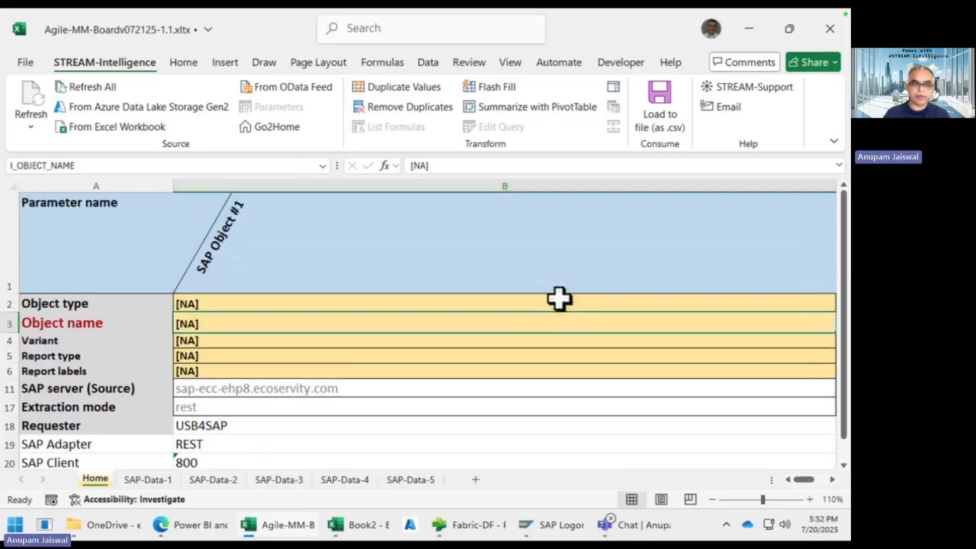
click(307, 300)
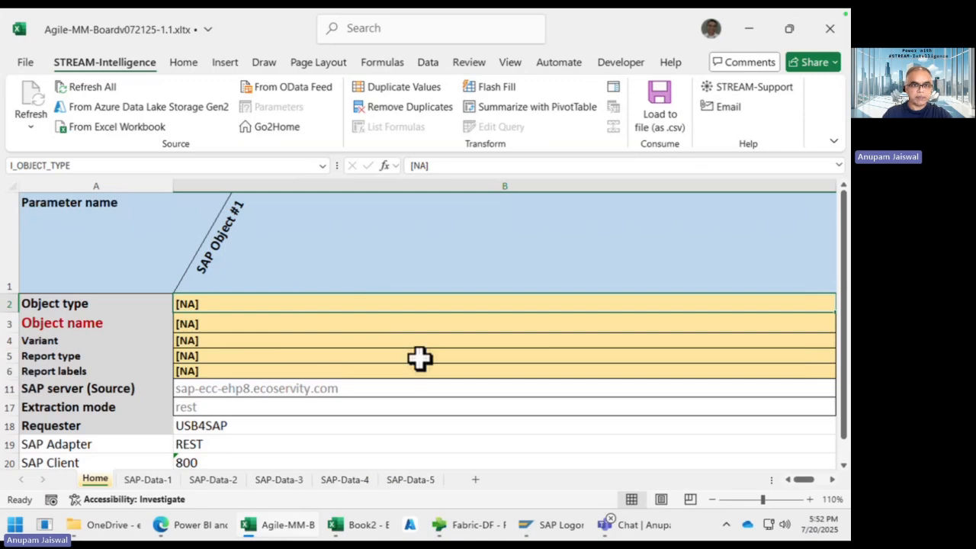
key(super+Tab)
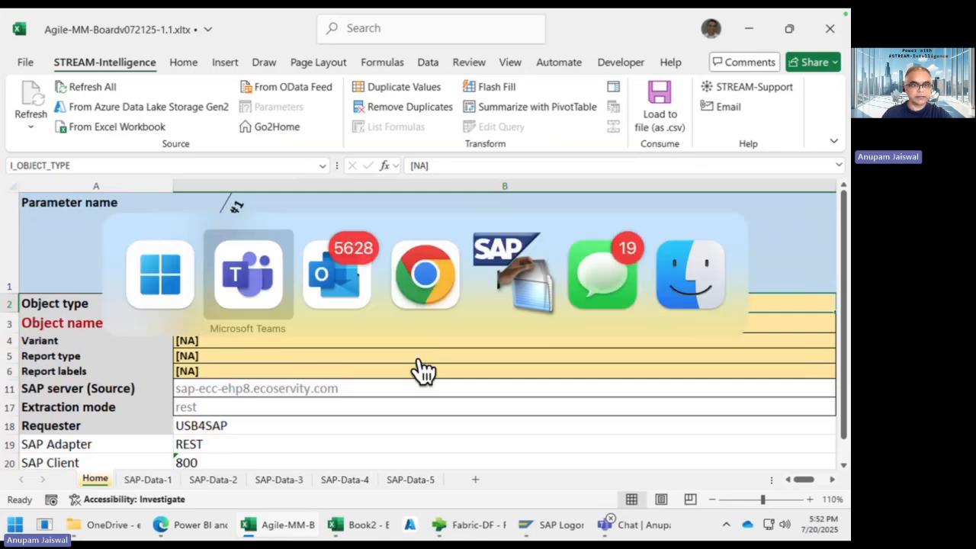
key(super+Tab)
key(super+Tab)
key(super+Tab)
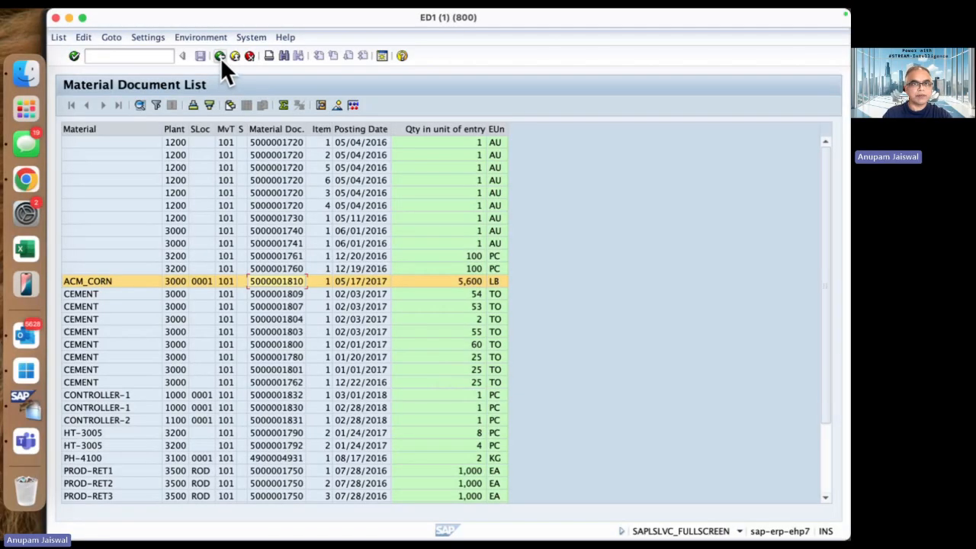
click(221, 57)
double_click(439, 186)
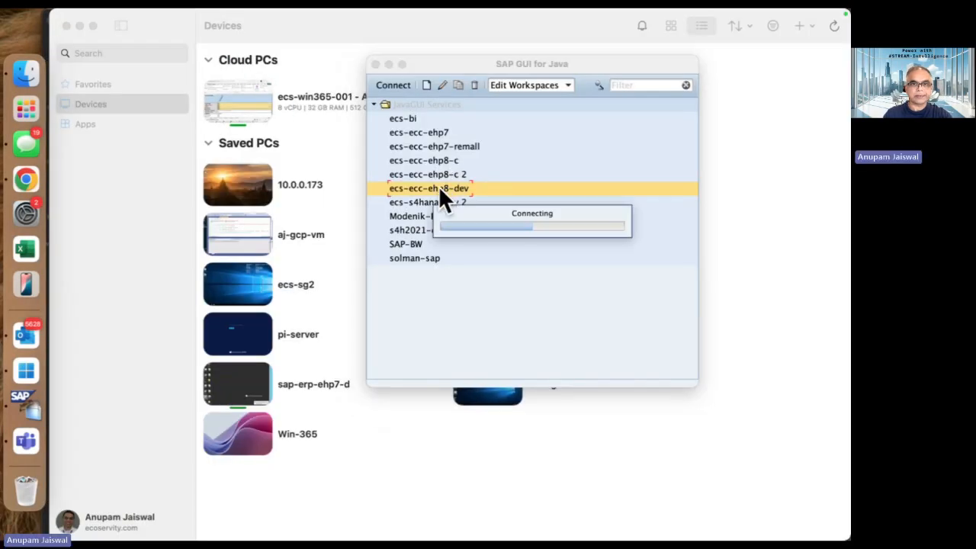
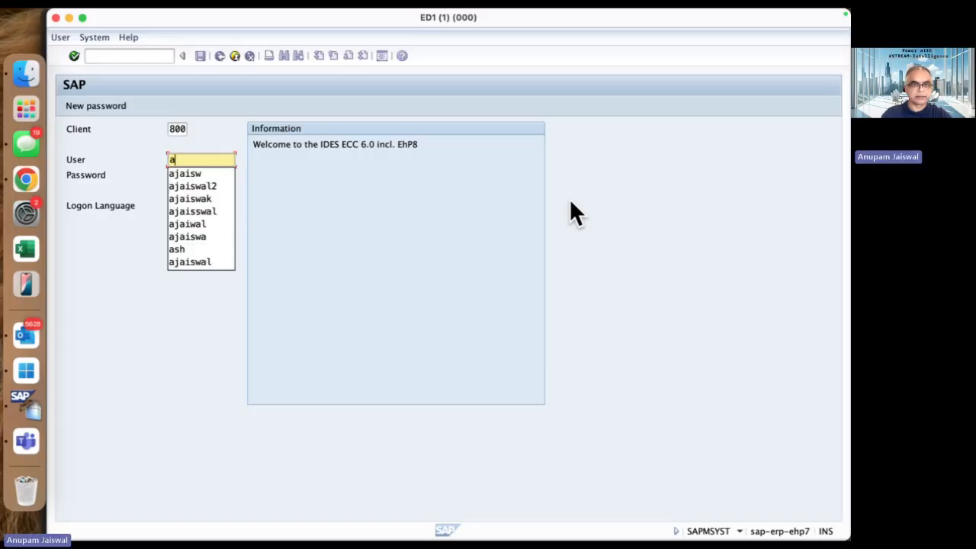
Step: Log in to ecs-ecc-ehp8-dev with the user name and password
key(Tab)
text(****)
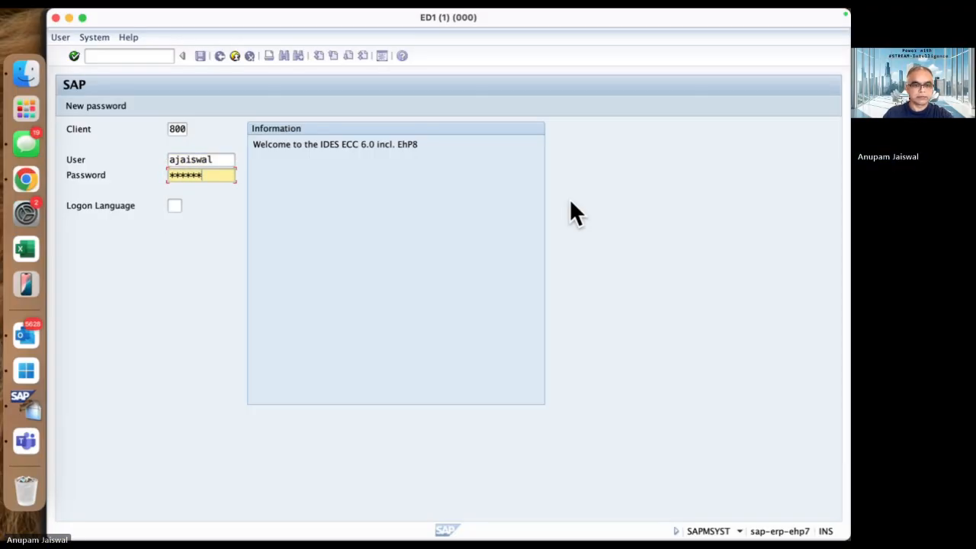
text(****)
key(Return)
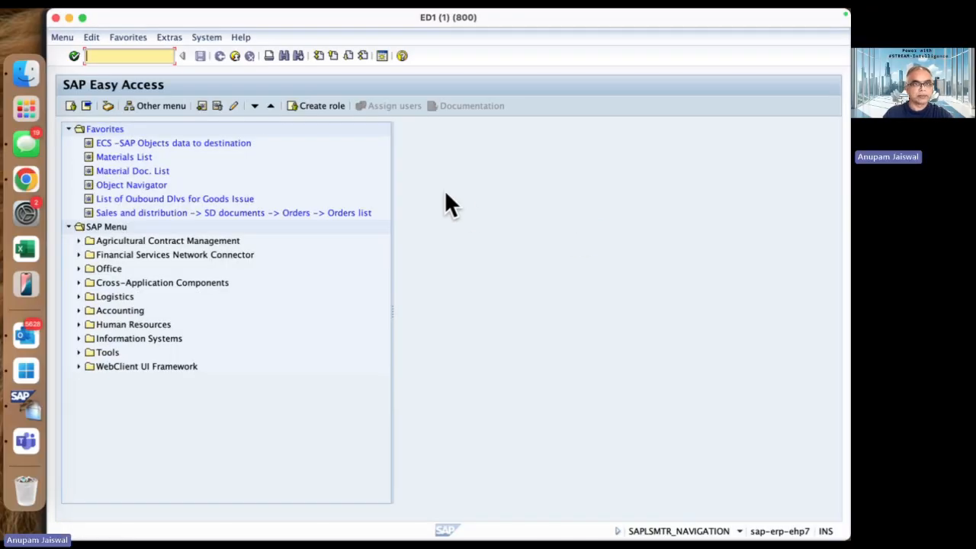
Step: Run the Material Doc. List report RM07DOCS with a saved variant
double_click(127, 171)
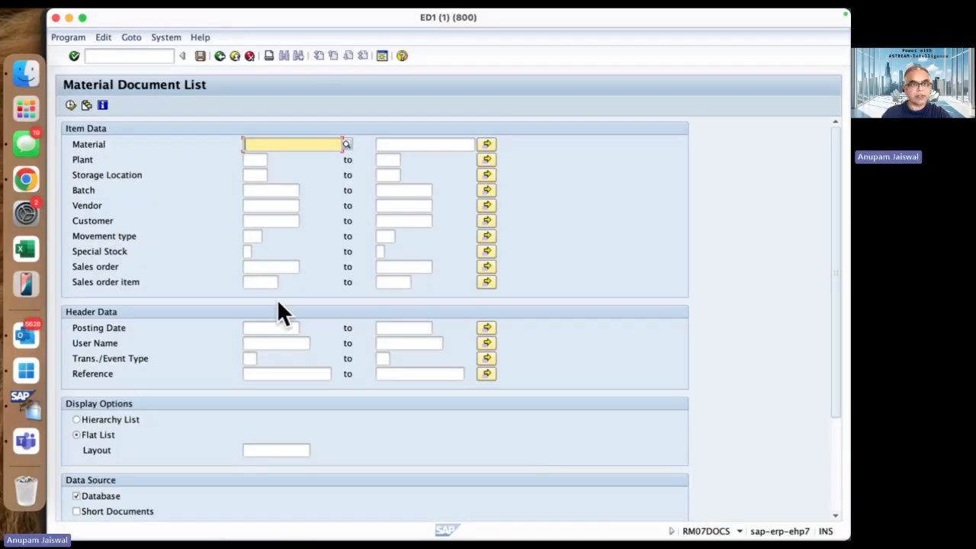
click(85, 105)
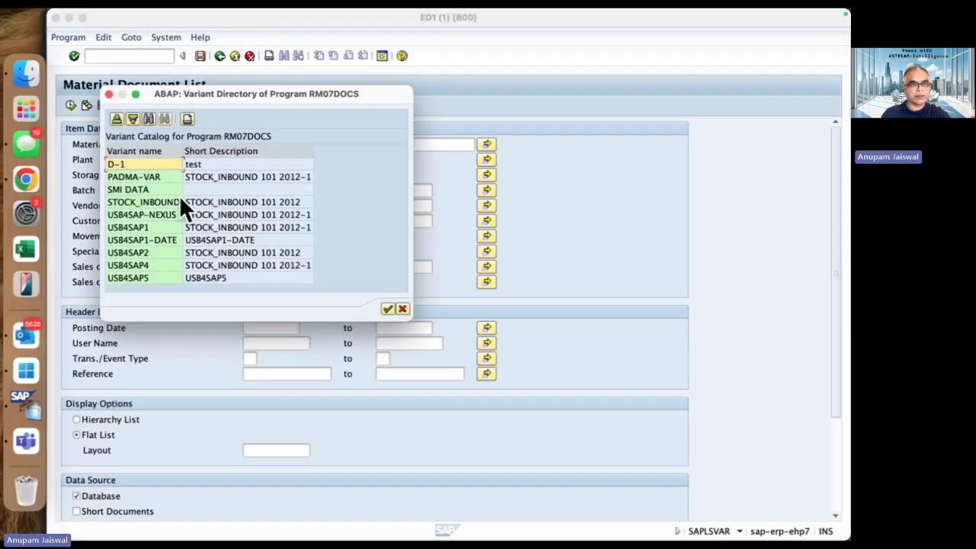
double_click(156, 227)
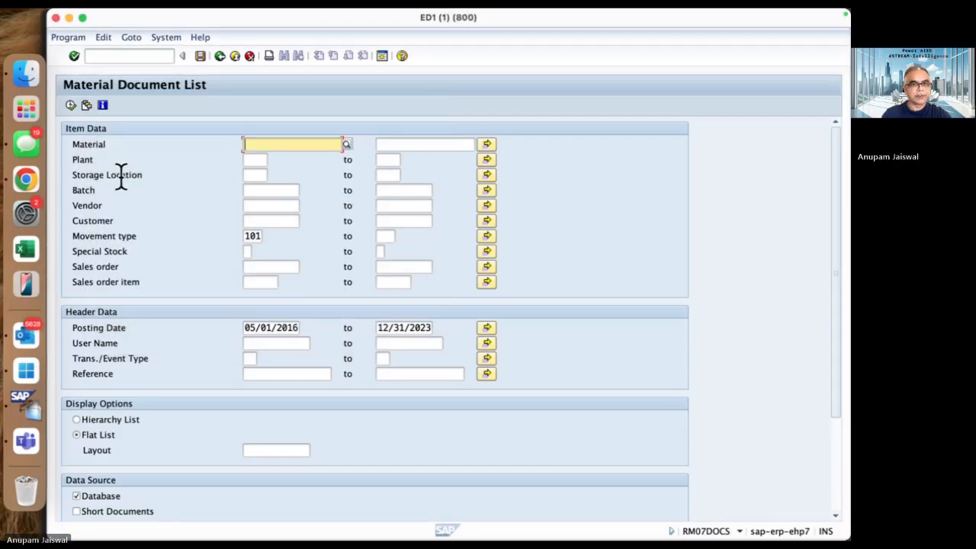
click(71, 106)
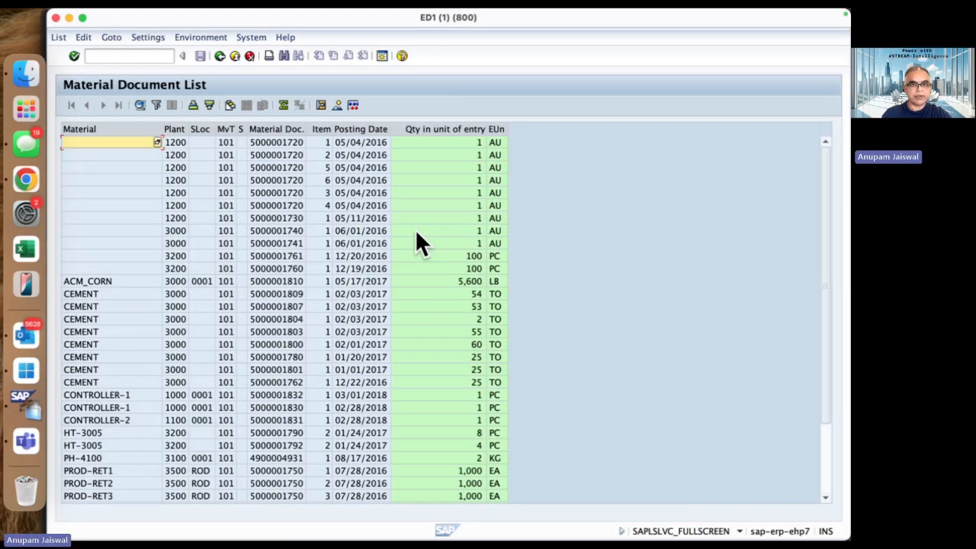
key(super+Tab)
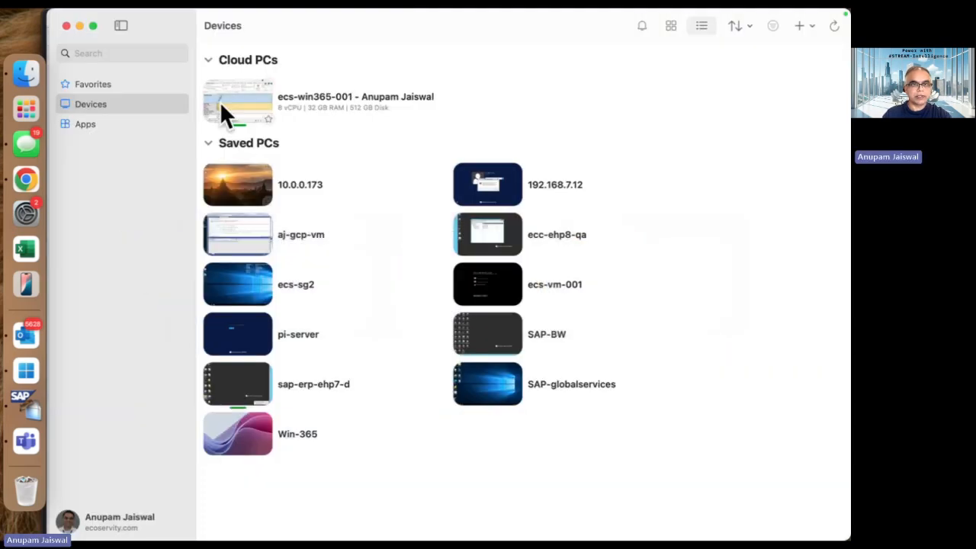
Step: In the Excel template, set SAP Object #1 to type R-[Report] named RM07DOCS
double_click(233, 91)
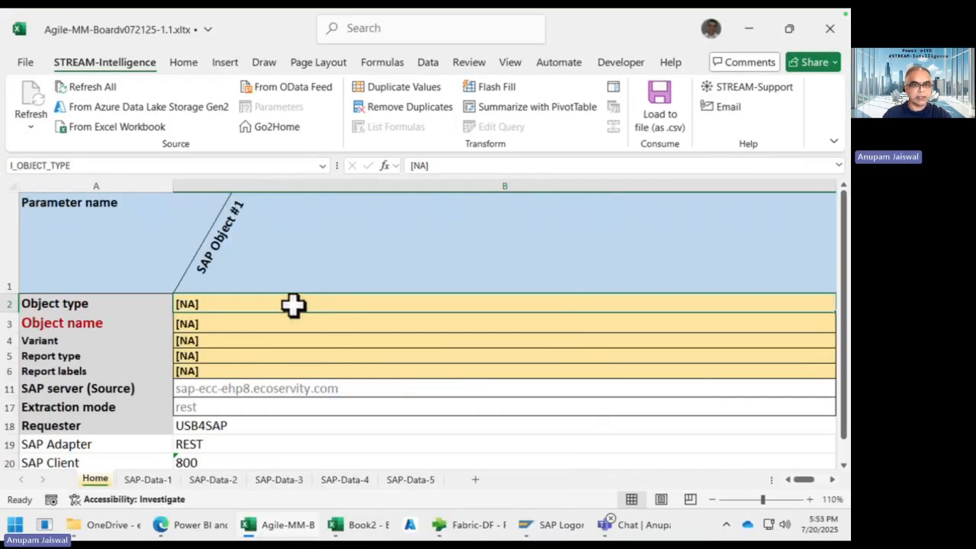
text(R)
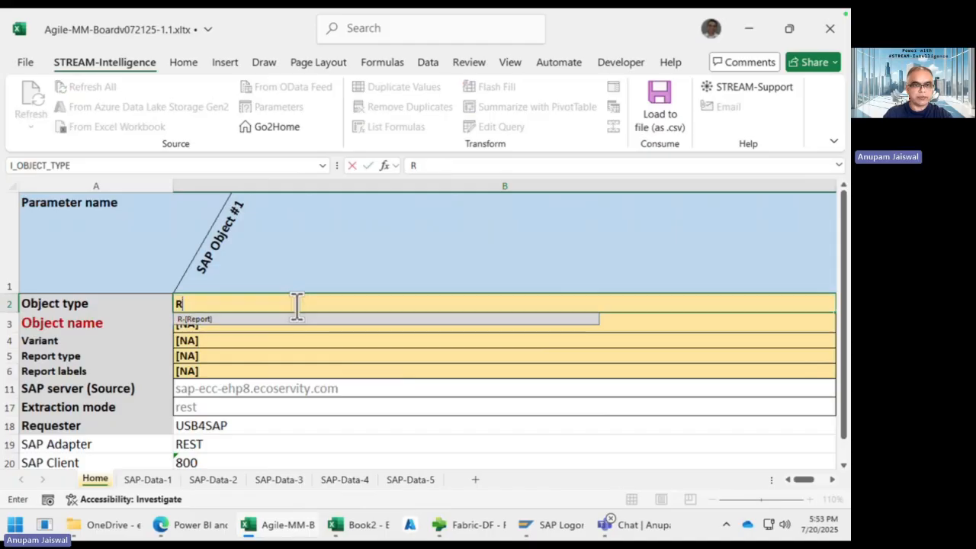
click(284, 318)
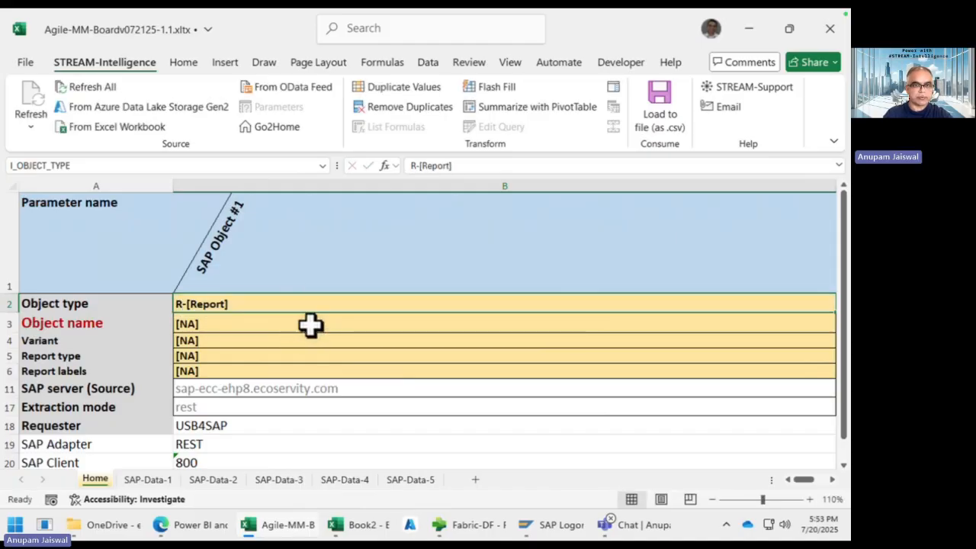
click(313, 327)
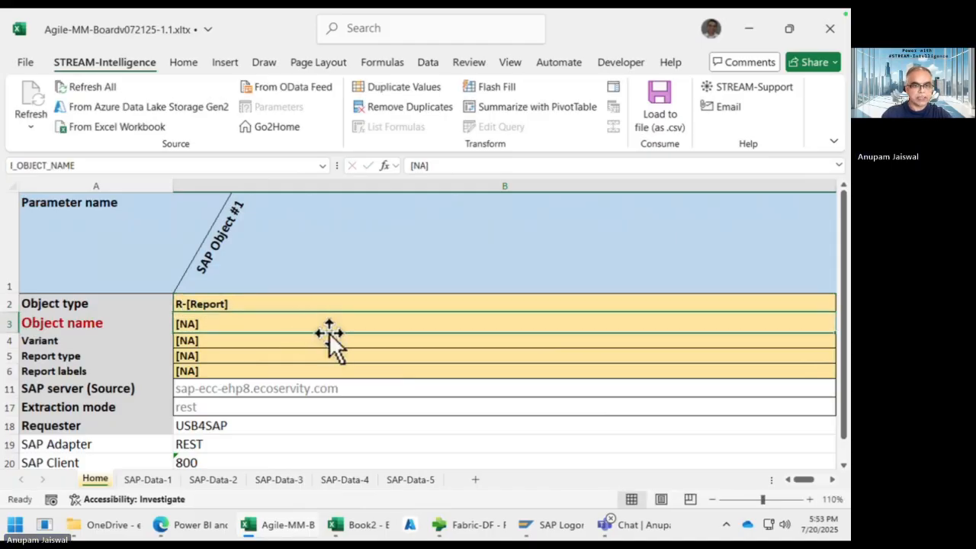
text(R)
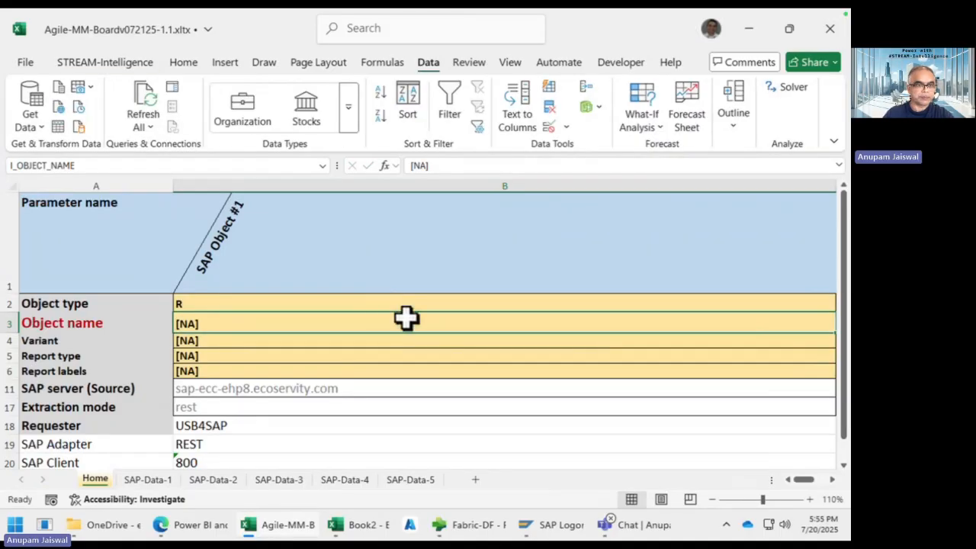
text(RM)
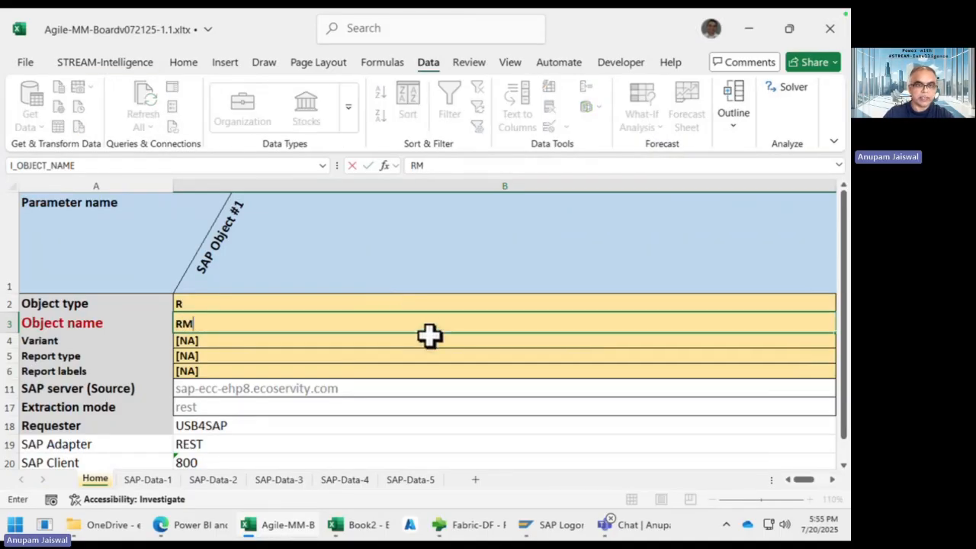
text(07DOCS)
key(Return)
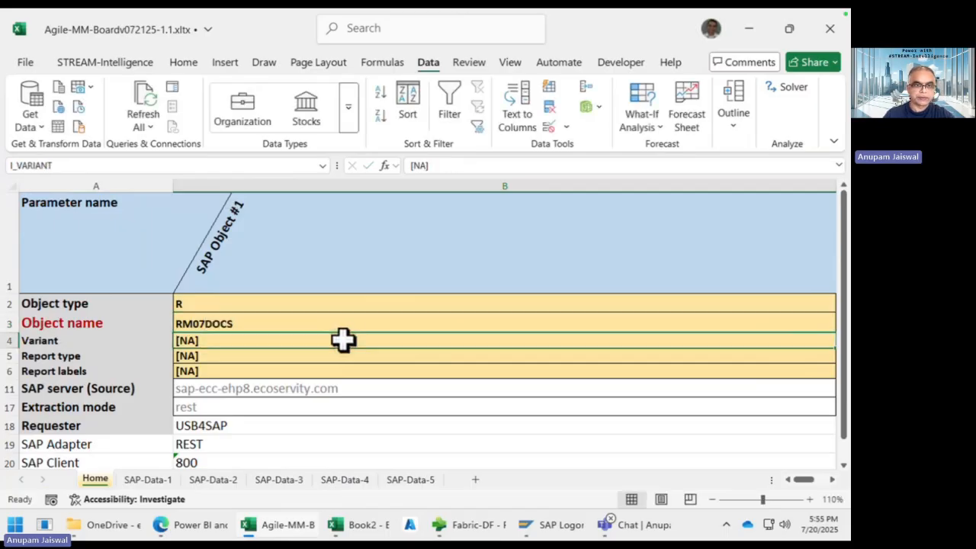
Step: Give SAP Object #1 variant USB4SAP1, report type ALV and report labels A
text(USB4SAP)
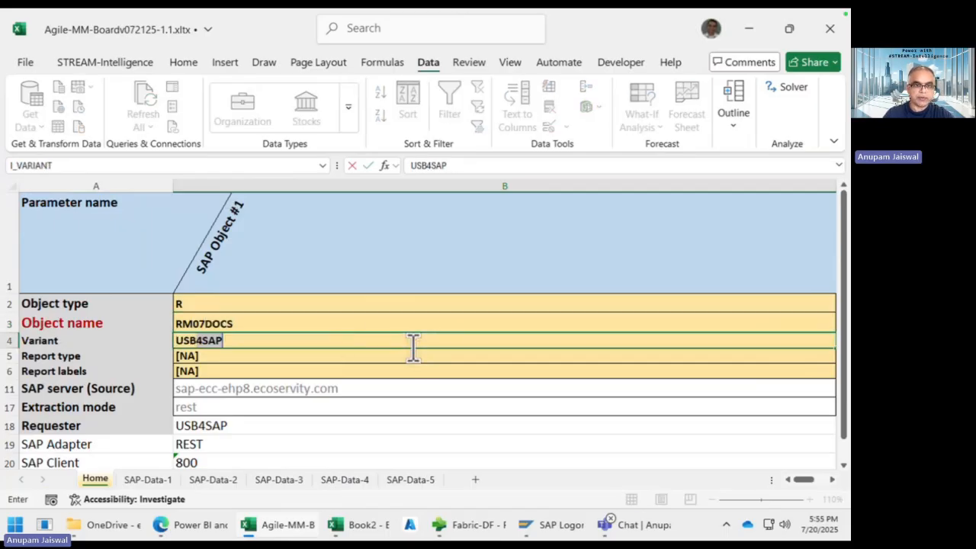
click(363, 333)
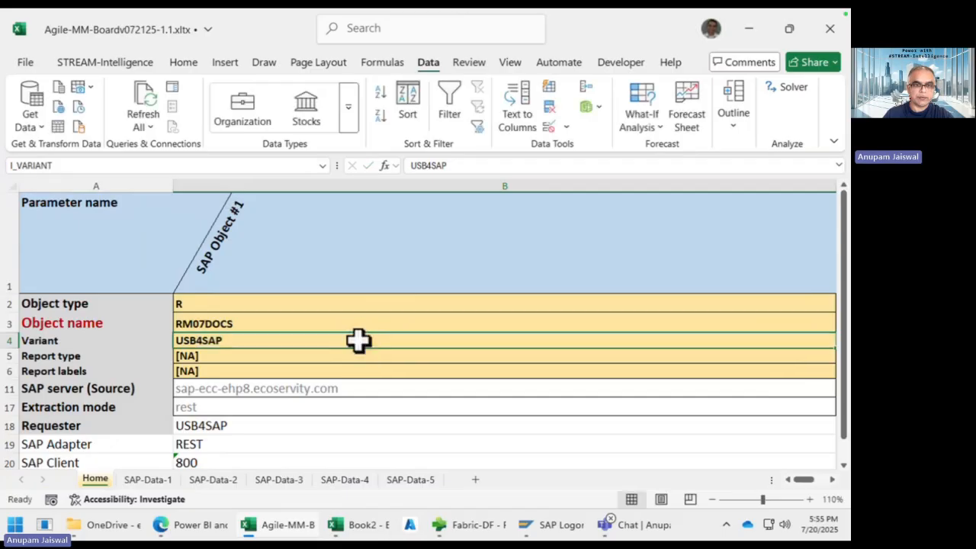
click(474, 167)
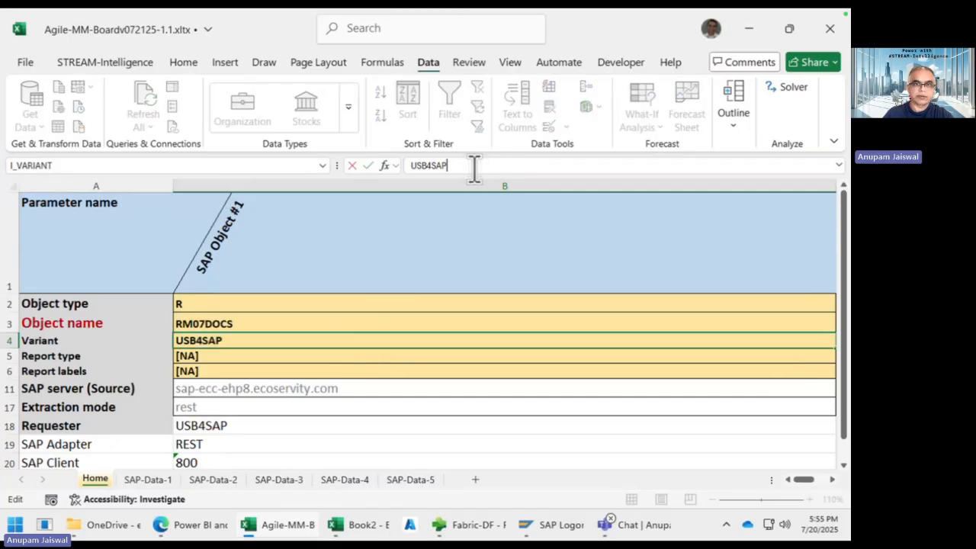
key(Return)
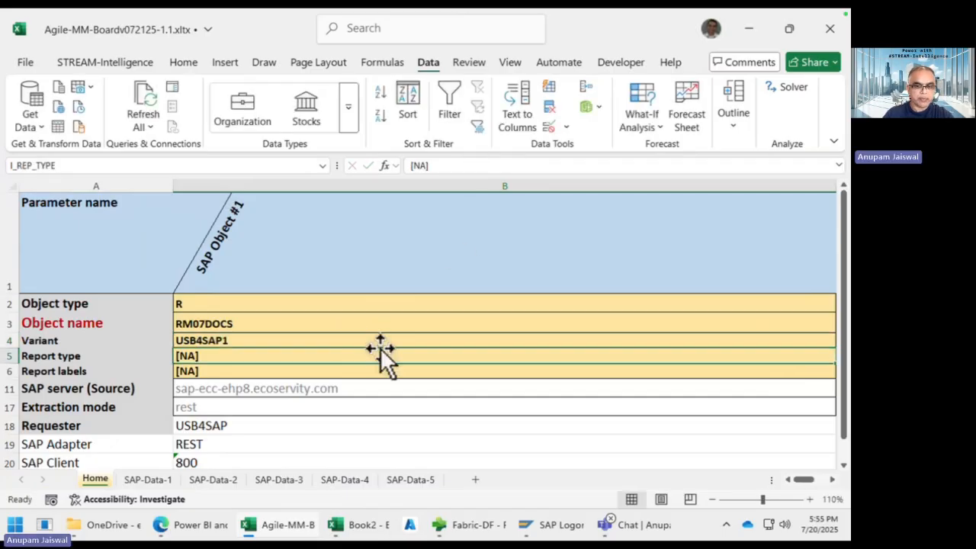
text(ALV)
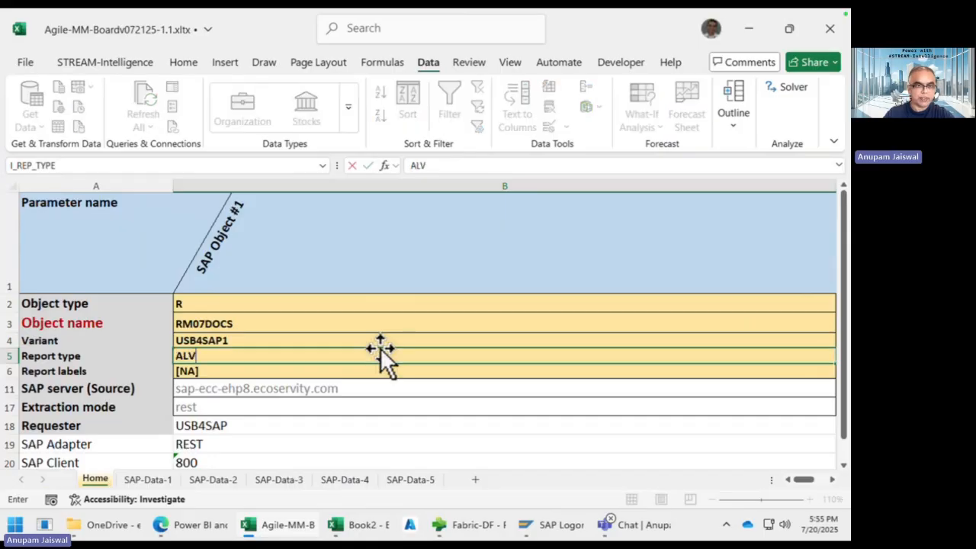
key(Return)
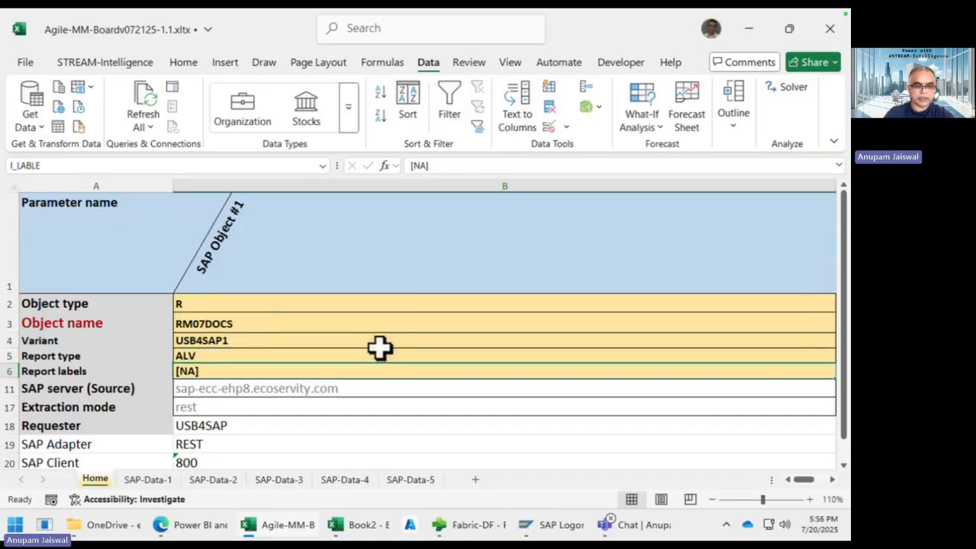
text(A)
key(Delete)
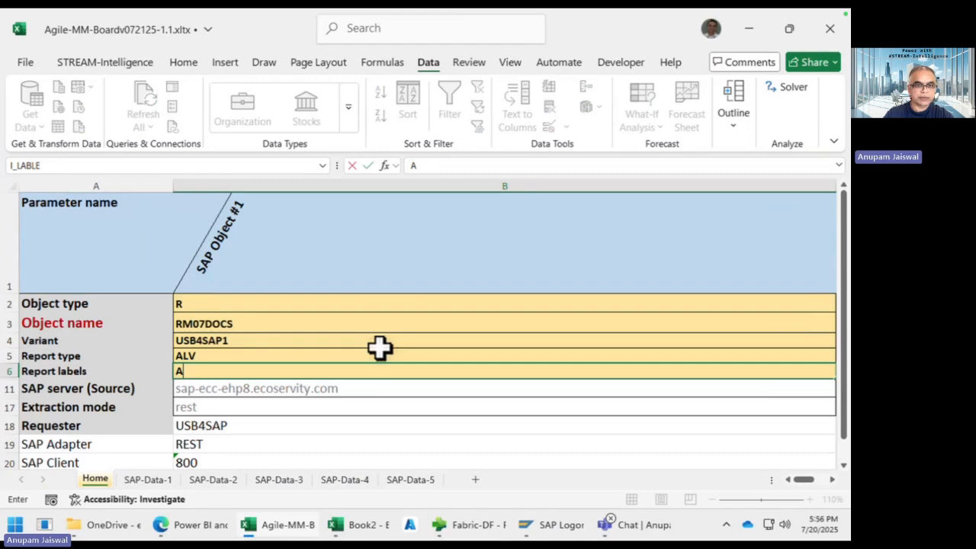
key(Return)
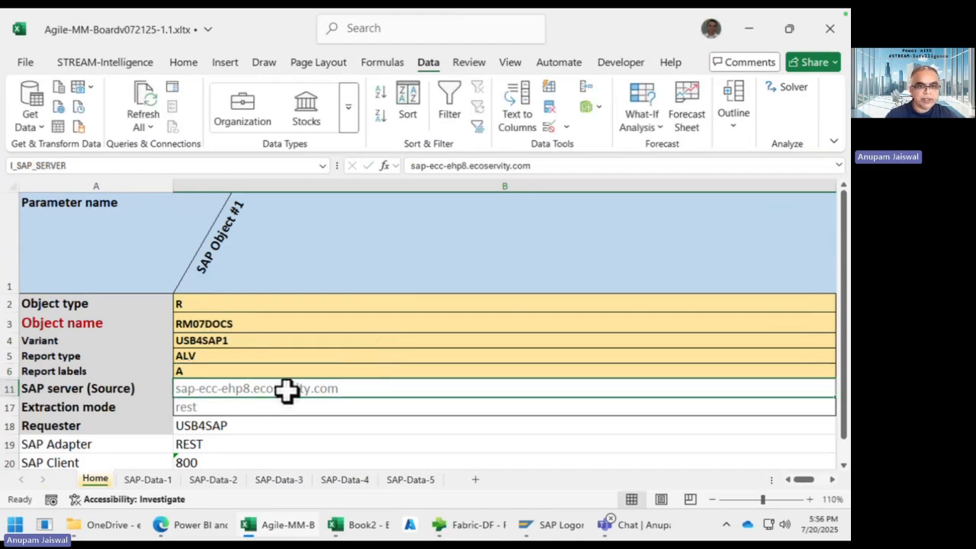
Step: Check the Requester (B18) and SAP Client (B20) cells, then go to SAP-Data-1
scroll(305, 417, down, 2)
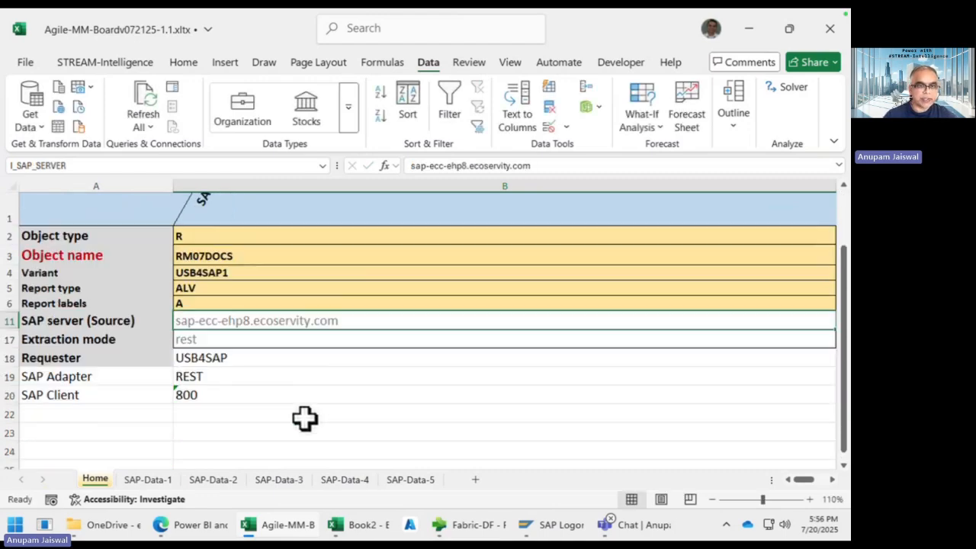
click(271, 345)
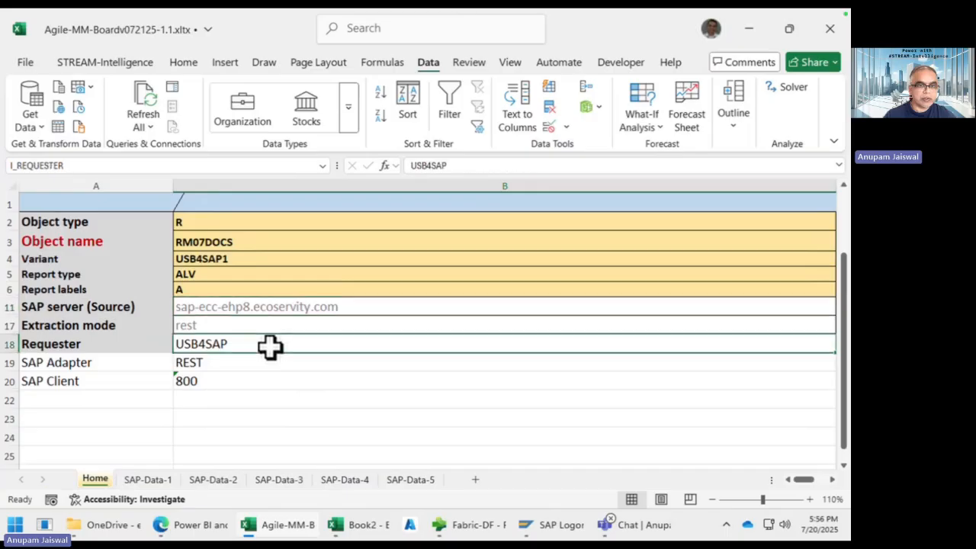
click(283, 383)
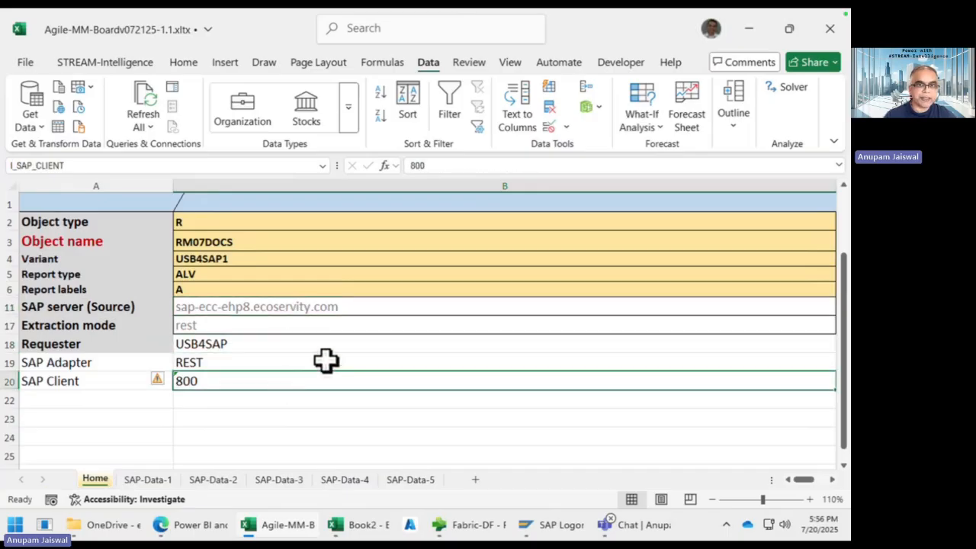
scroll(324, 360, up, 2)
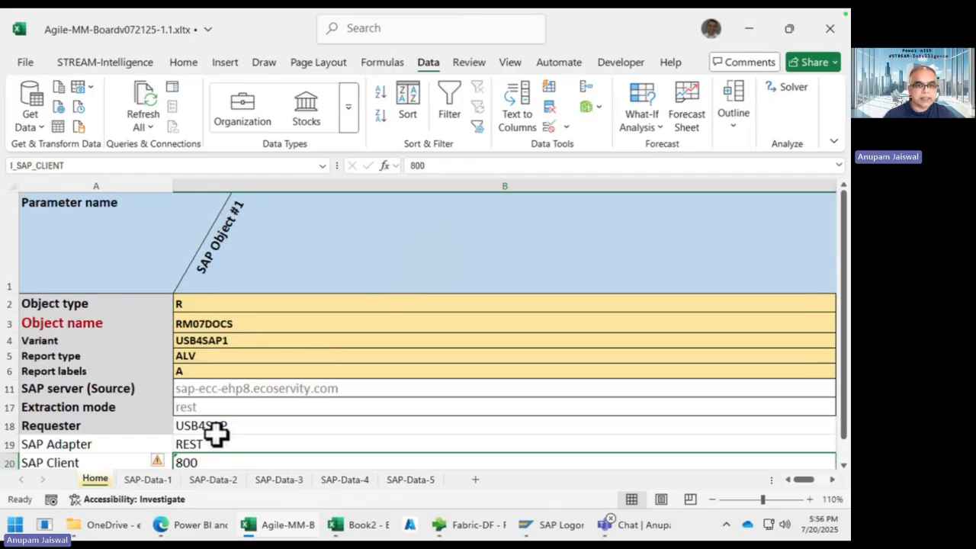
click(153, 481)
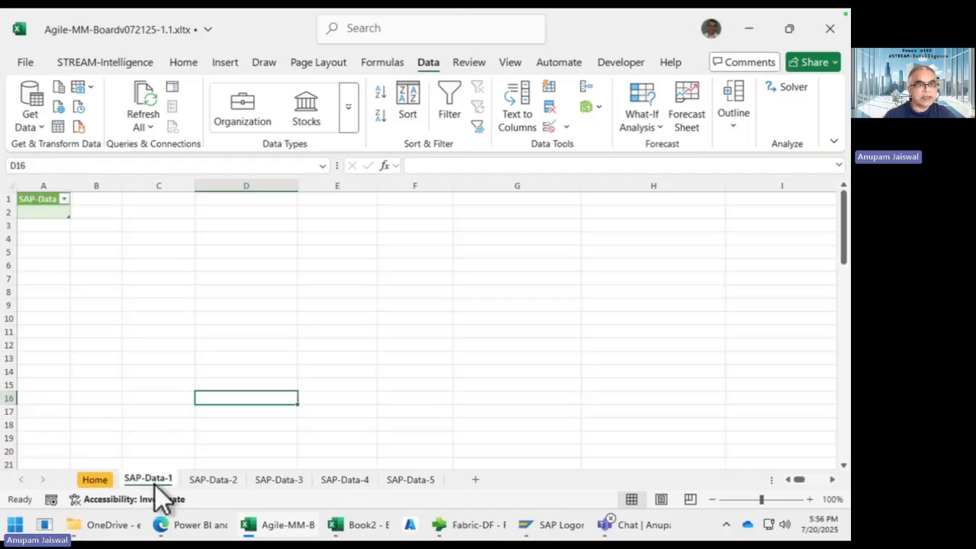
Step: Refresh All to load the RM07DOCS material document rows into SAP-Data-1 and review them
click(136, 261)
click(144, 103)
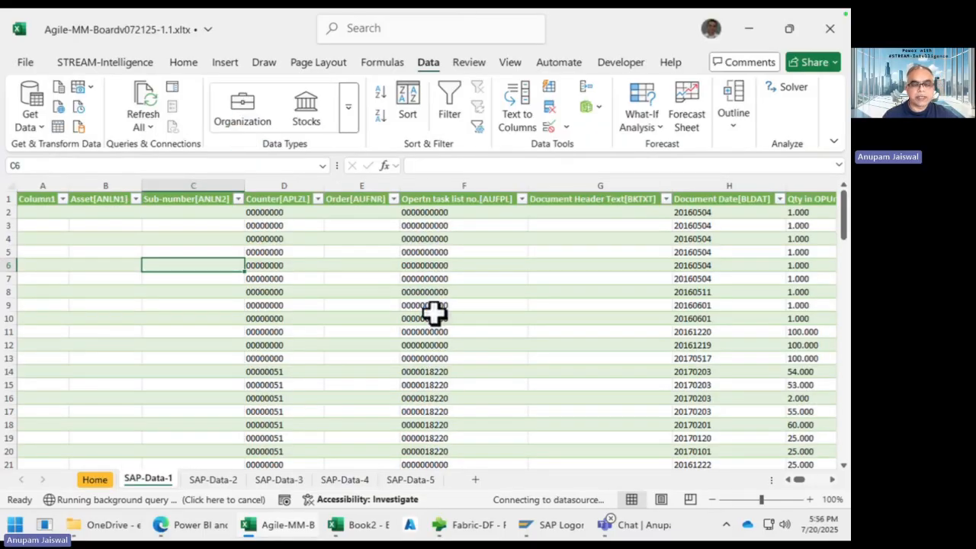
click(277, 265)
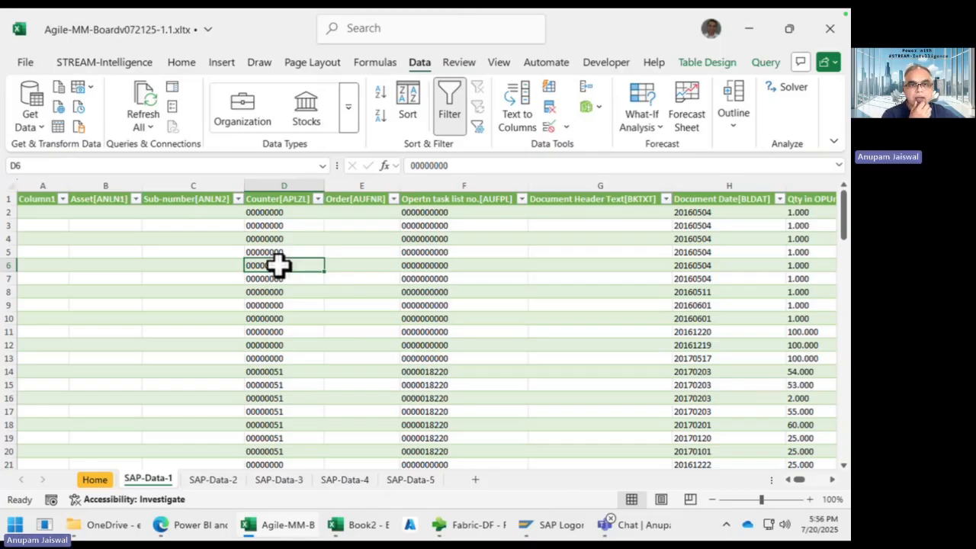
scroll(277, 264, right, 10)
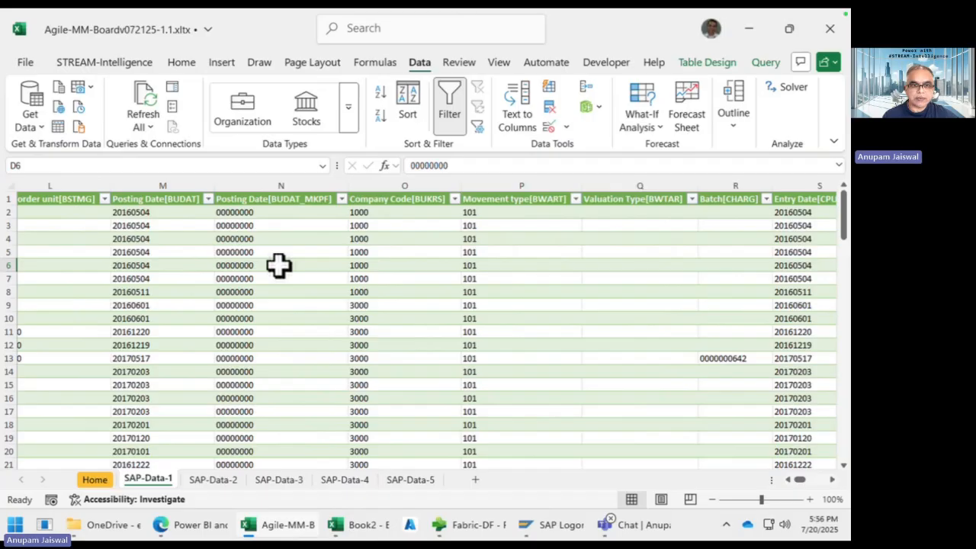
scroll(279, 265, down, 1)
key(ctrl+Right)
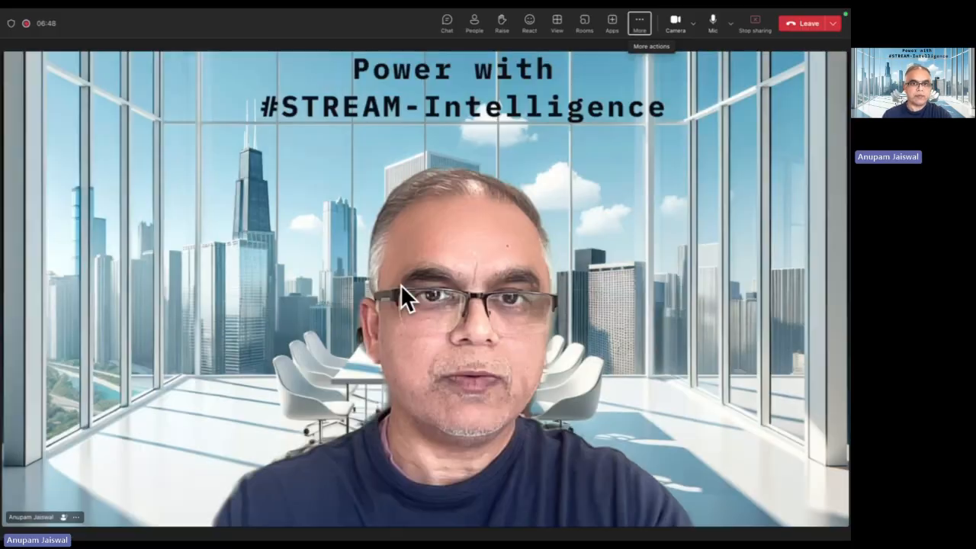
Step: Scroll through the Material Document List in SAP GUI for comparison
key(super+Tab)
key(super+Tab)
scroll(375, 304, down, 3)
scroll(205, 228, up, 3)
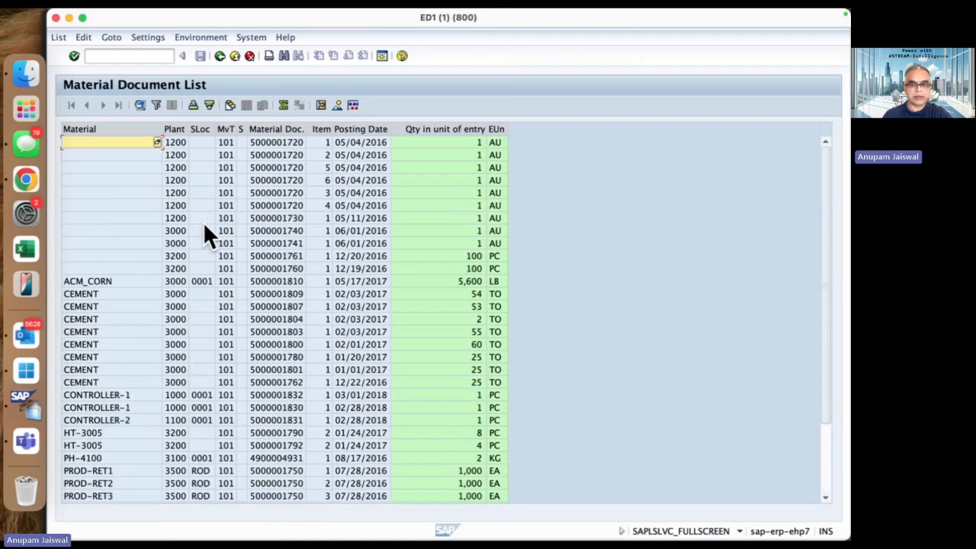
key(super+Tab)
key(super+Tab)
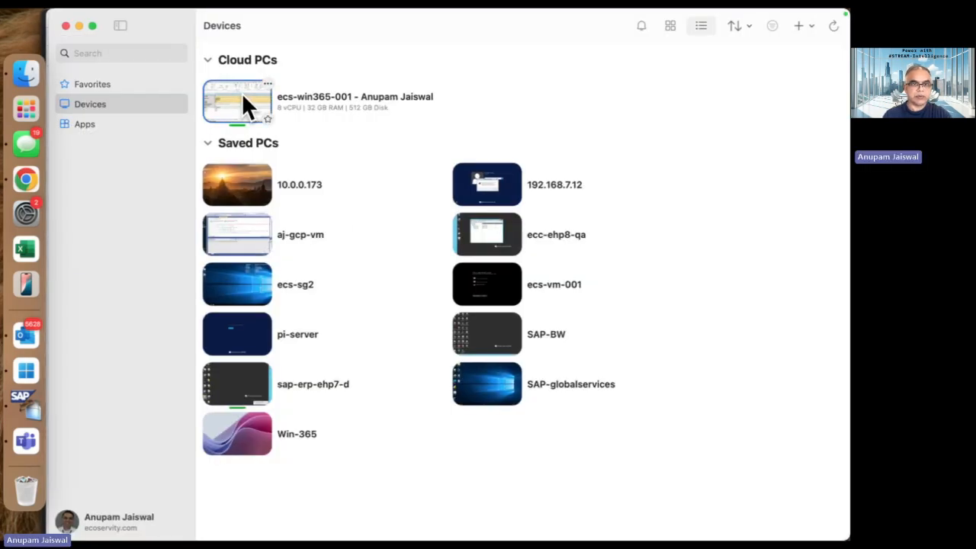
Step: Reopen the Cloud PC workbook and scroll the SAP-Data-1 records down to row 37
double_click(242, 93)
click(188, 307)
scroll(190, 320, down, 2)
scroll(187, 321, down, 6)
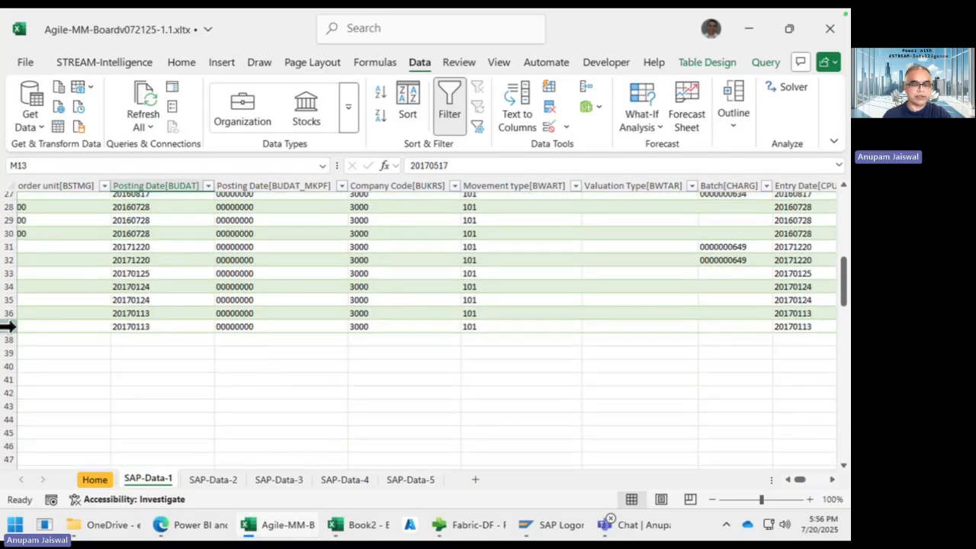
Step: Go back to the Home sheet and narrow column B to width 74.71
scroll(124, 268, up, 9)
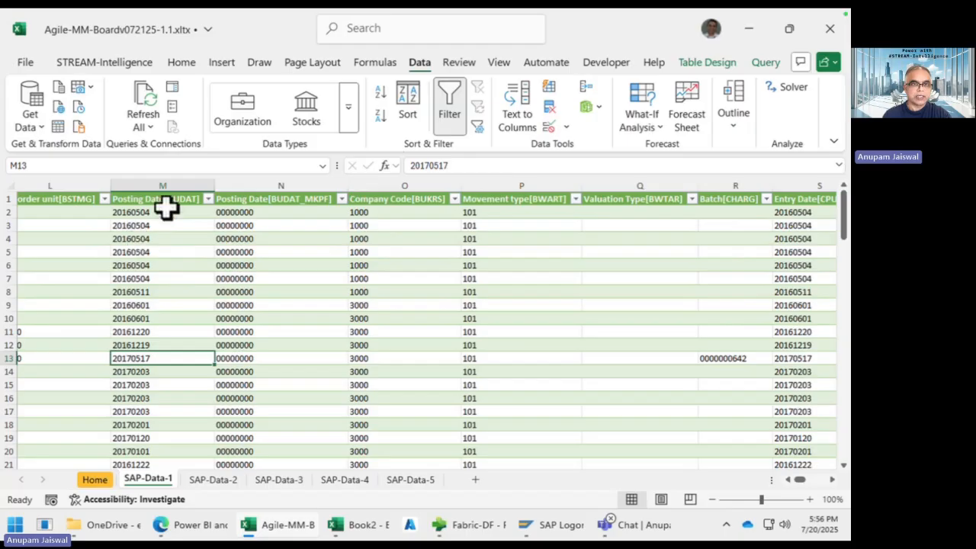
click(167, 201)
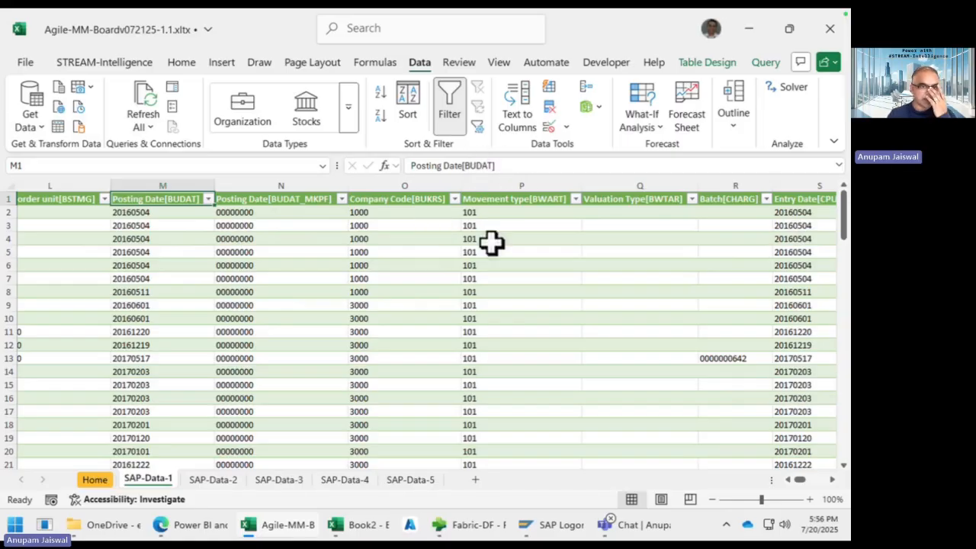
click(107, 483)
click(369, 323)
drag(836, 186, 383, 237)
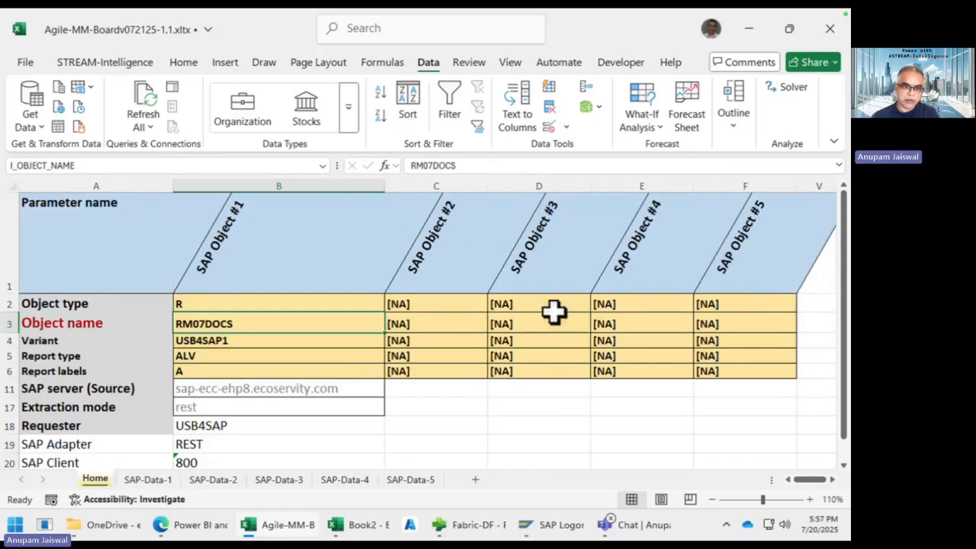
Step: Enter object type T in C2 and object name T001W in C3
click(434, 302)
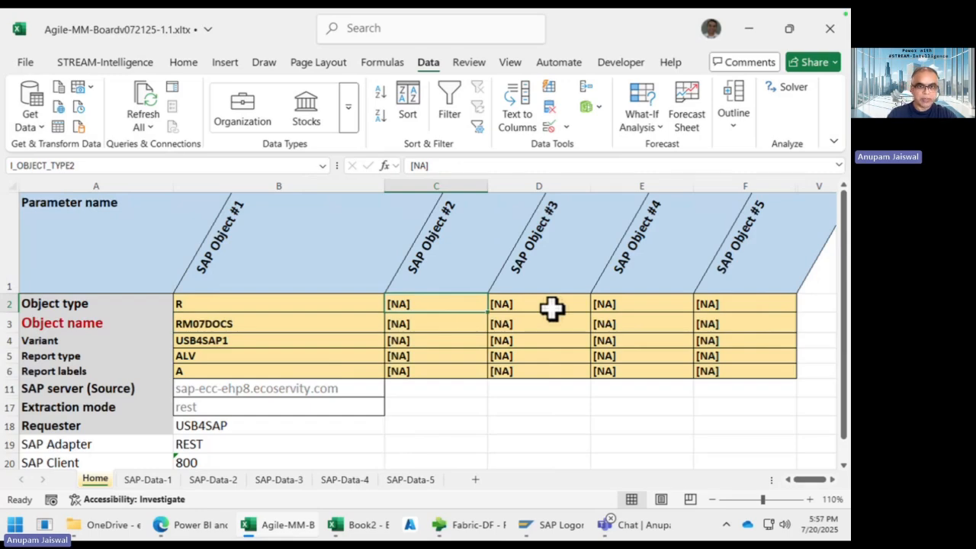
text(T)
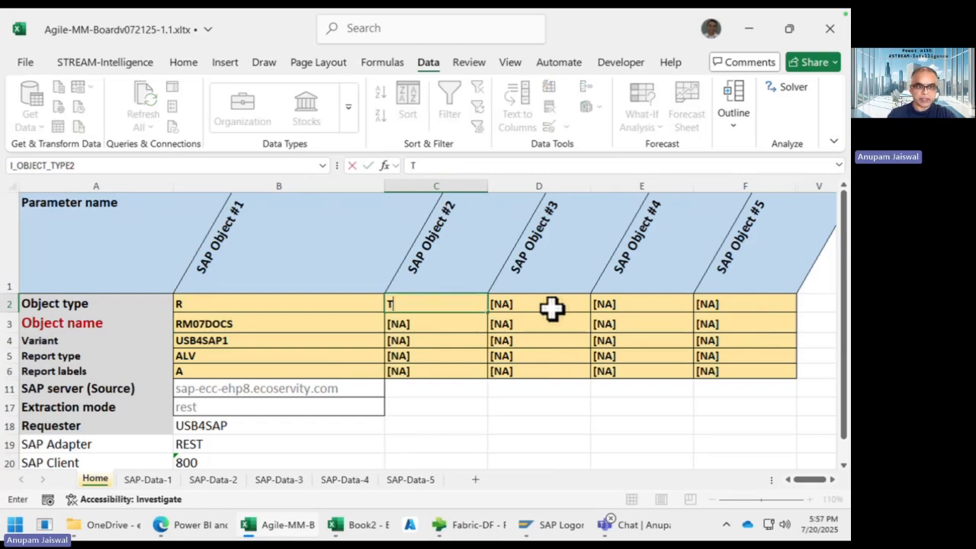
key(Return)
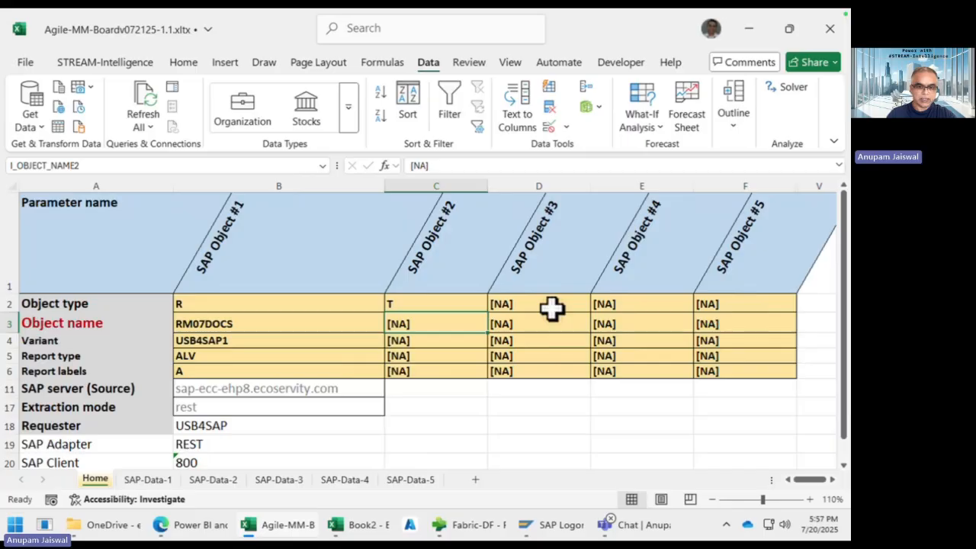
text(T001W)
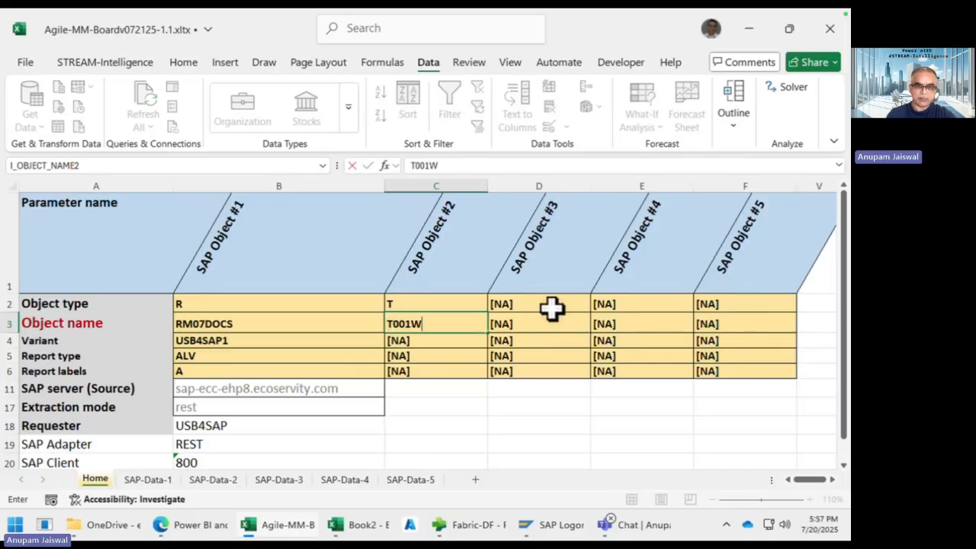
key(Return)
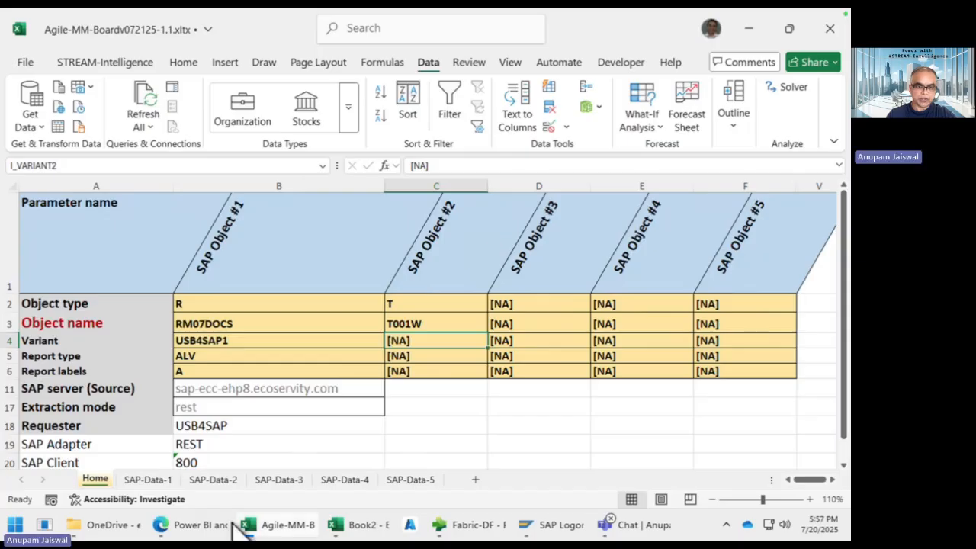
Step: Refresh All on SAP-Data-2 to load T001W plant records (MANDT, WERKS, NAME1)
click(216, 480)
click(172, 279)
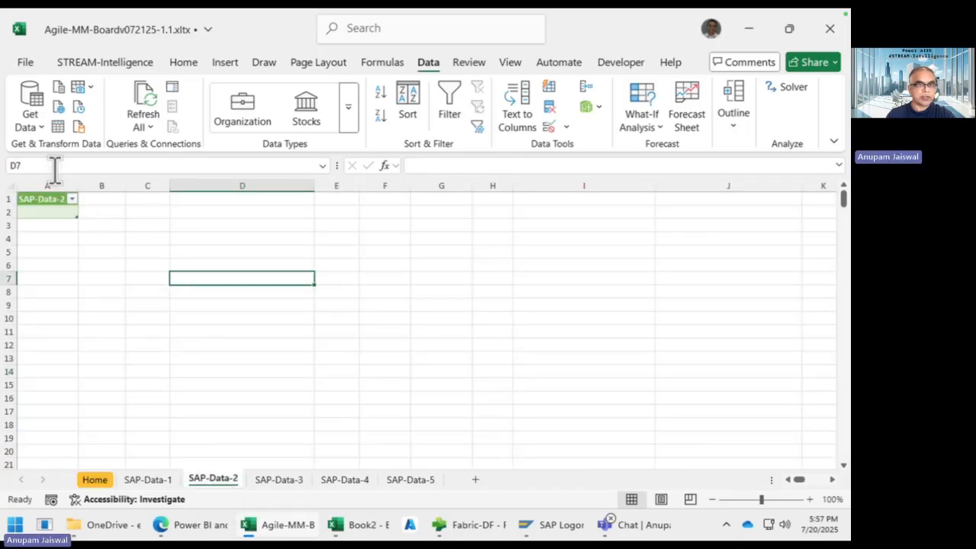
click(150, 106)
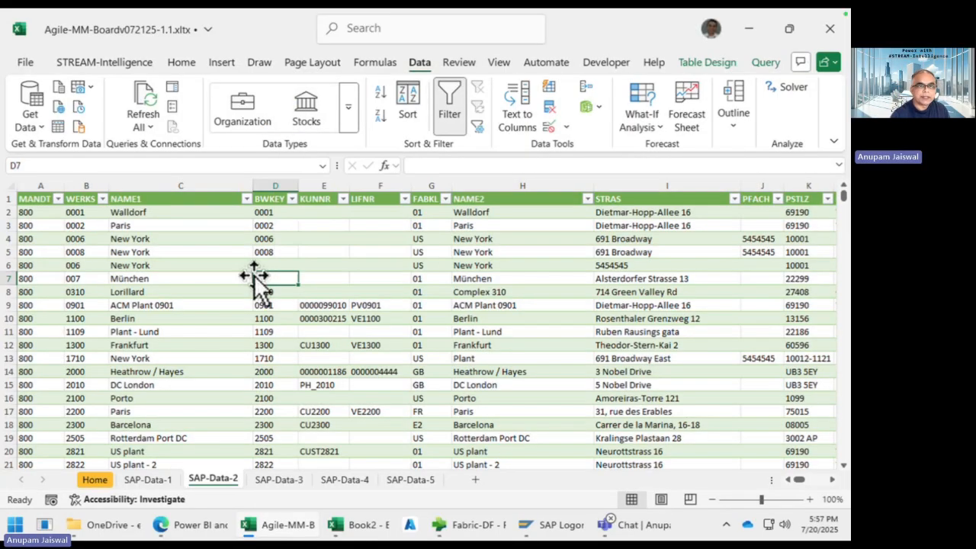
click(193, 287)
scroll(193, 288, right, 10)
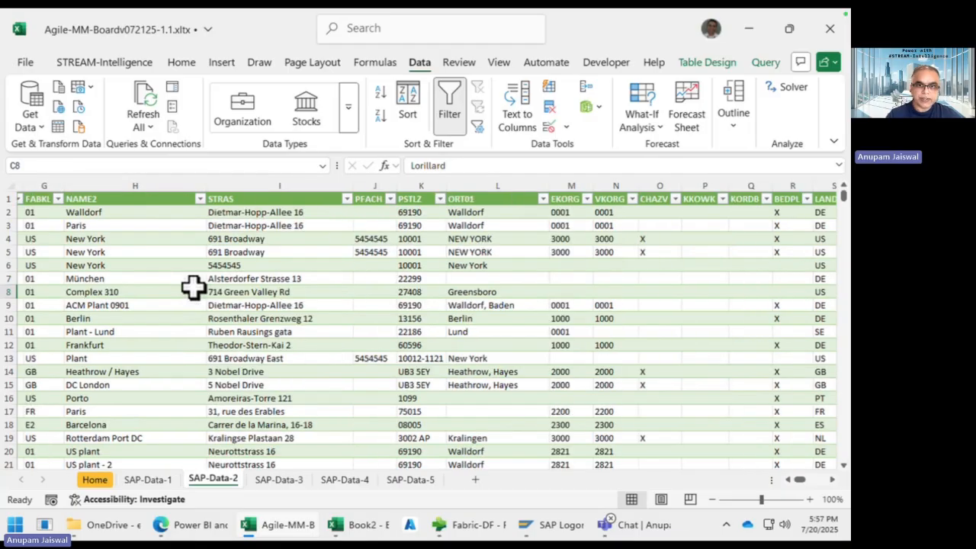
scroll(193, 288, left, 6)
scroll(193, 288, left, 3)
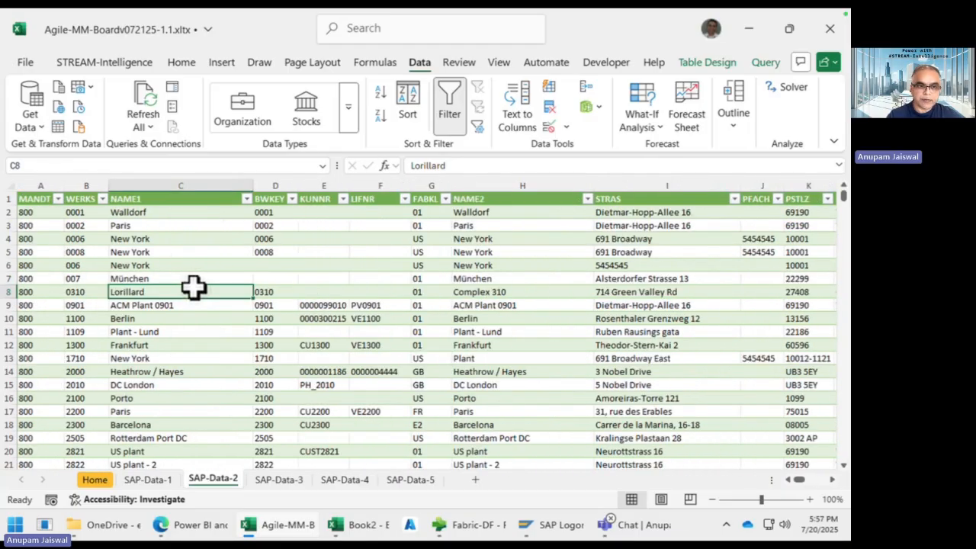
Step: On the Home sheet, enter type T in D2 and name V_MARA_MAKT in D3
click(96, 479)
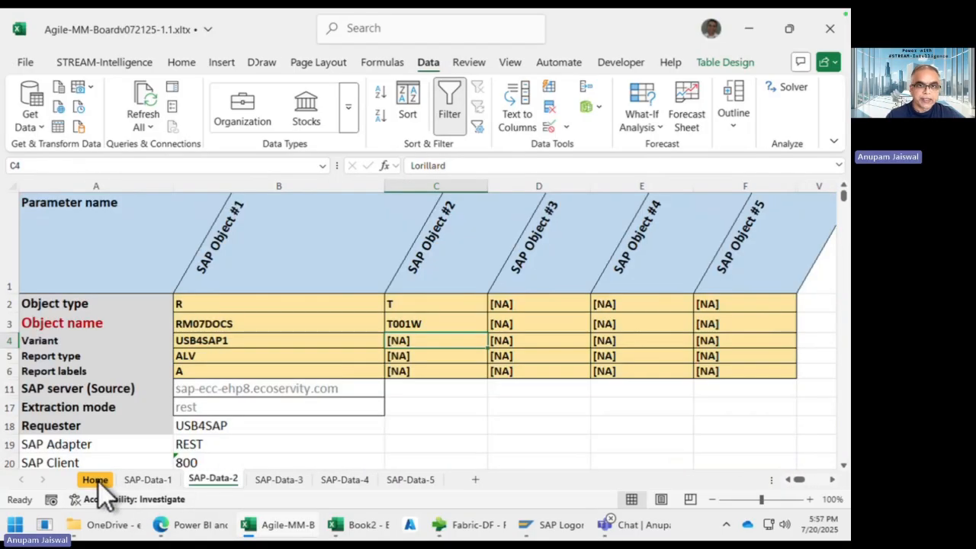
click(526, 305)
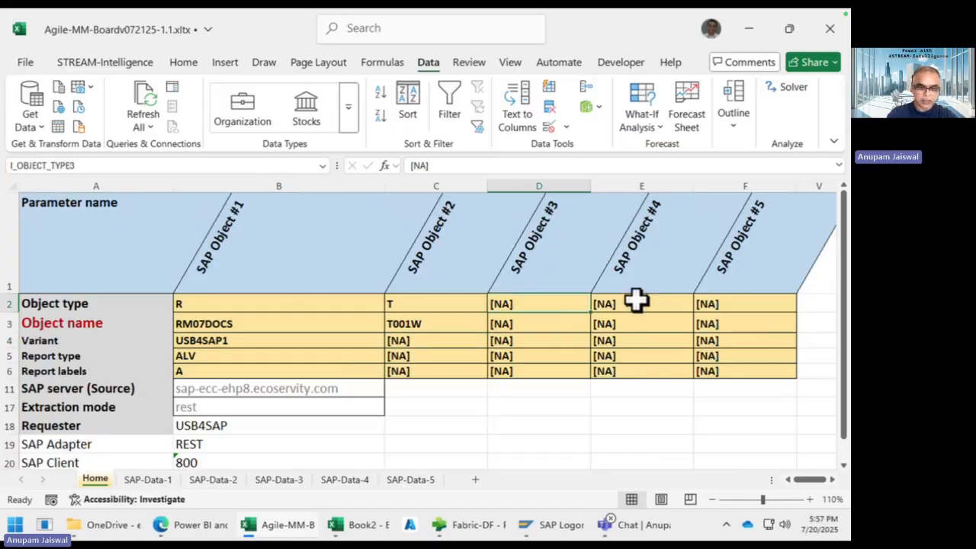
text(T)
key(Return)
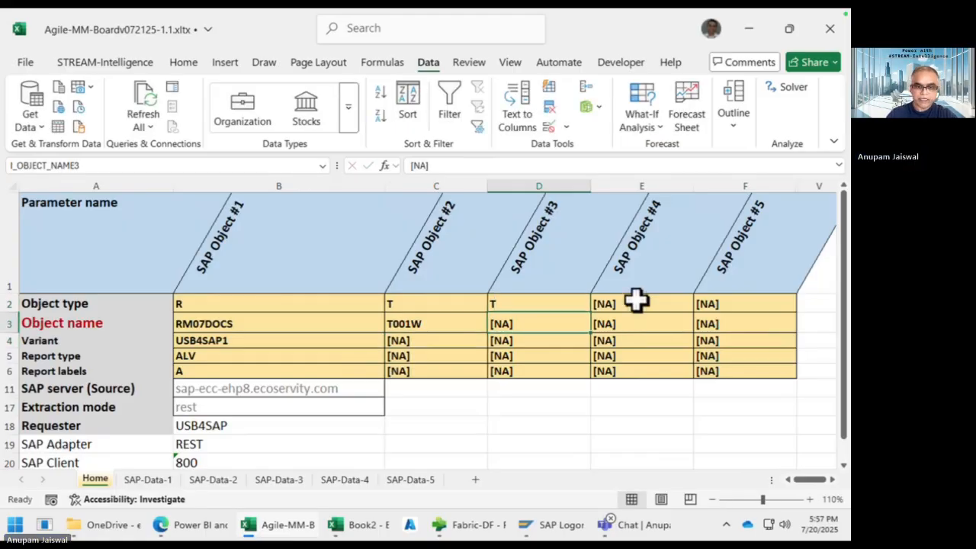
text(V_MARA)
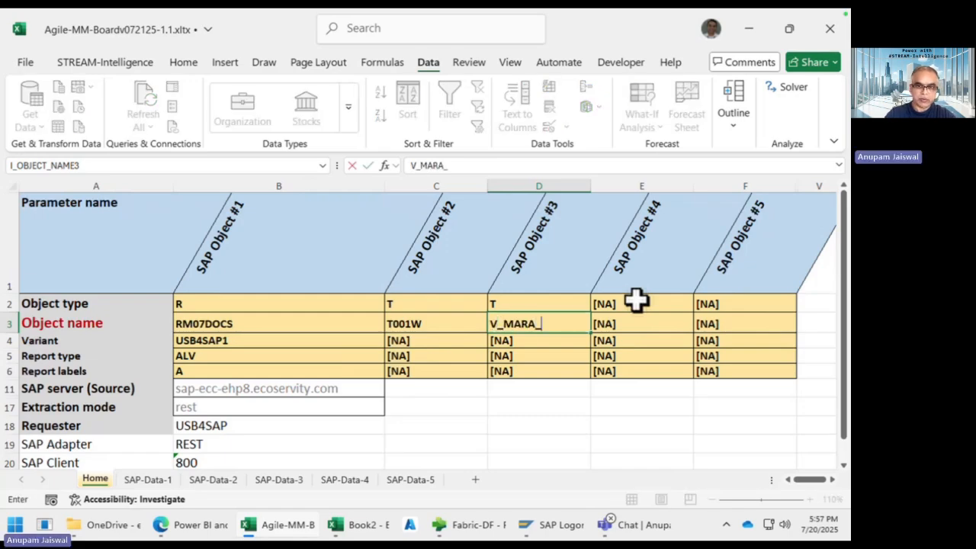
text(_)
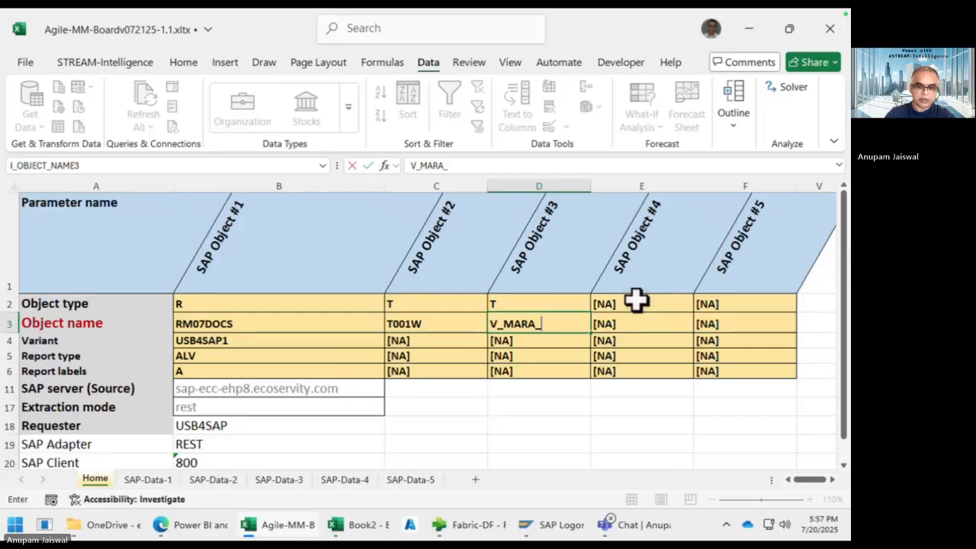
text(MAKT)
key(Return)
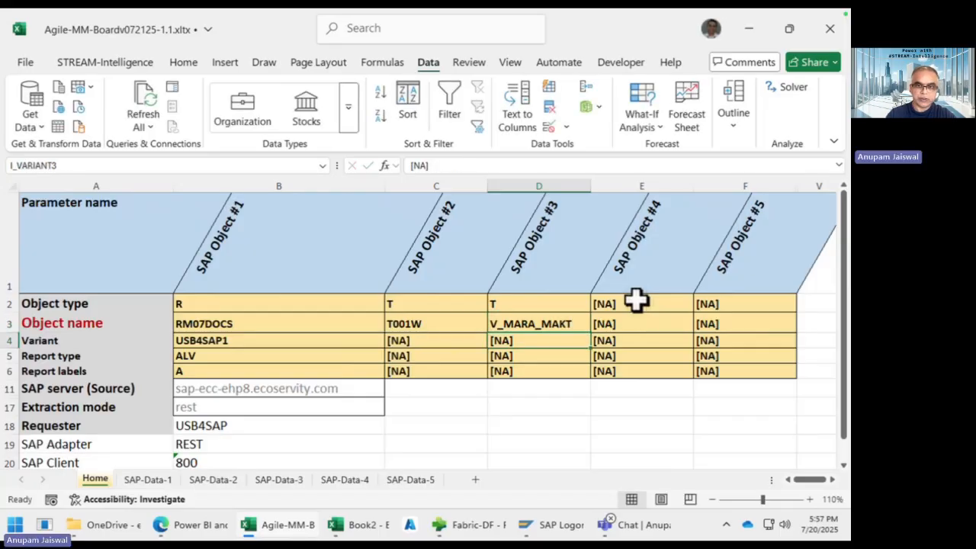
key(Up)
key(Up)
key(Right)
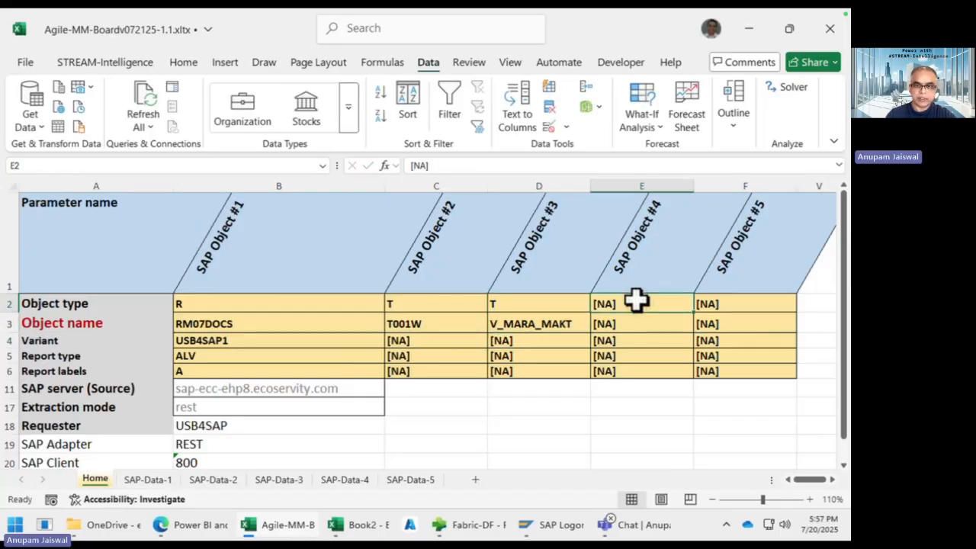
Step: Enter object type R and object name Z_RM07DOCS2 for SAP Object #4
text(R)
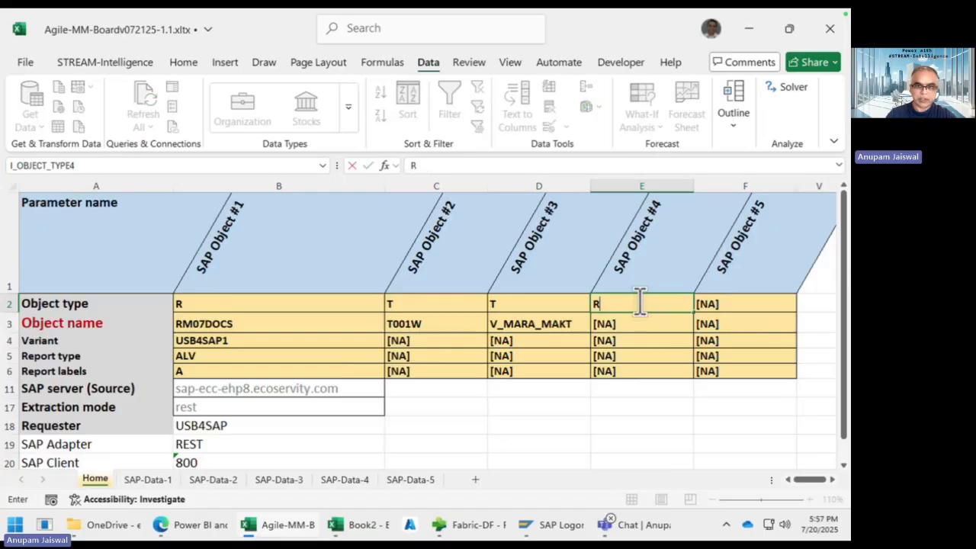
key(Return)
text(Z)
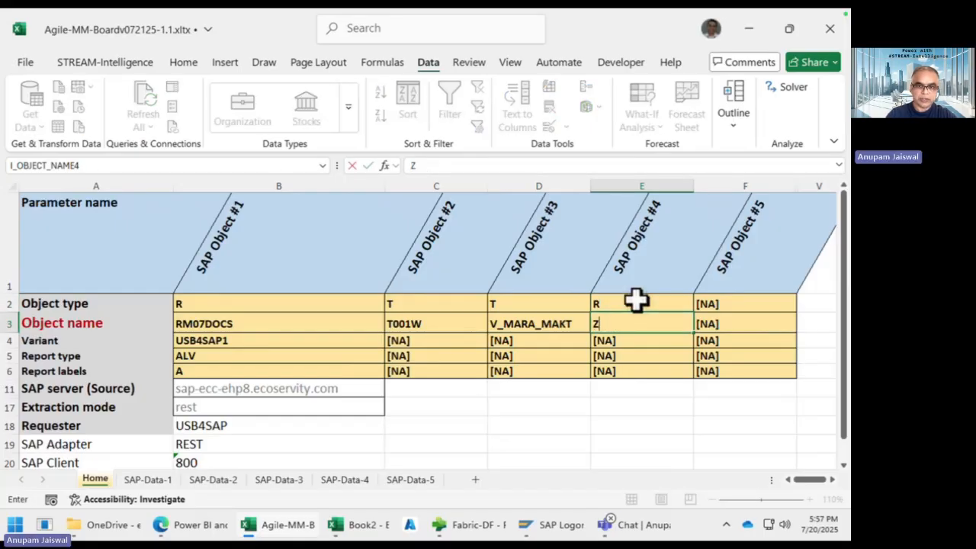
text(_RM)
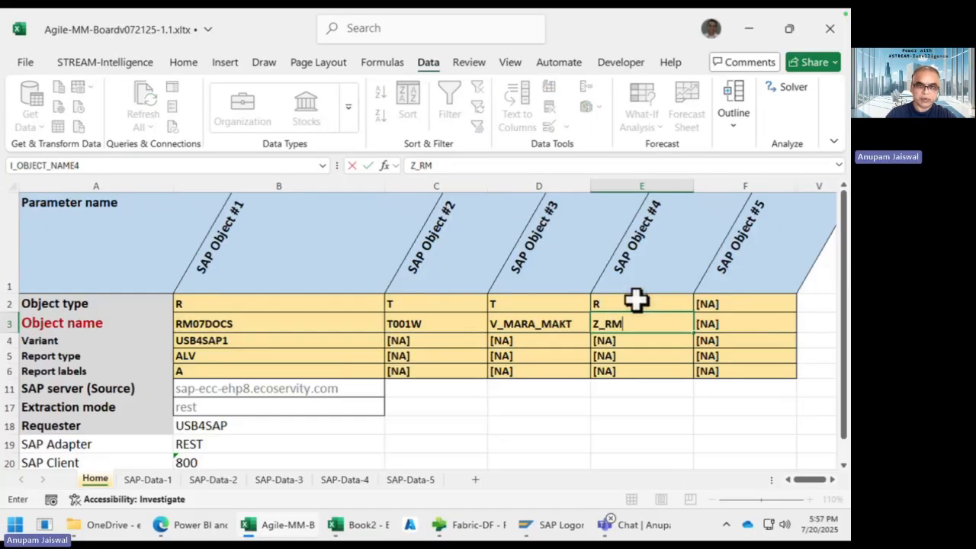
text(07DOCS2)
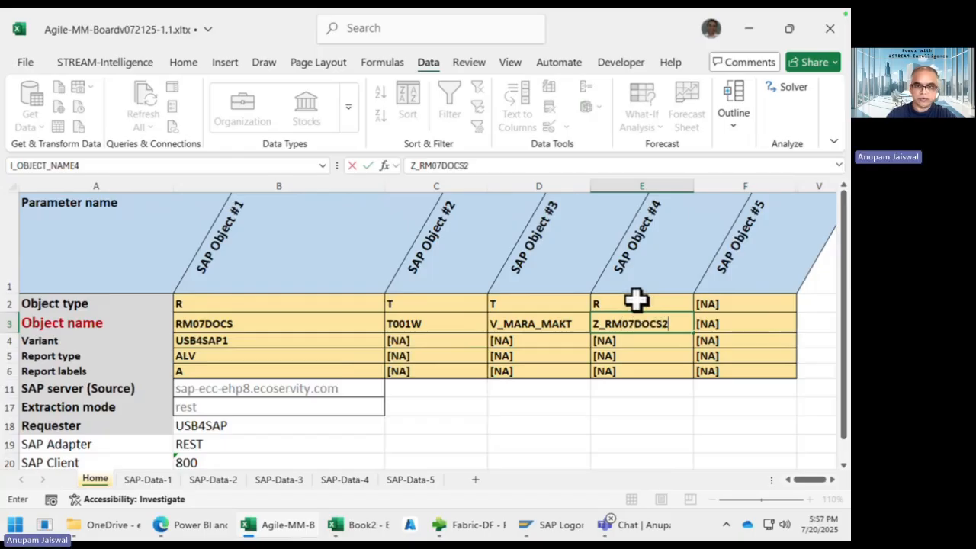
click(645, 345)
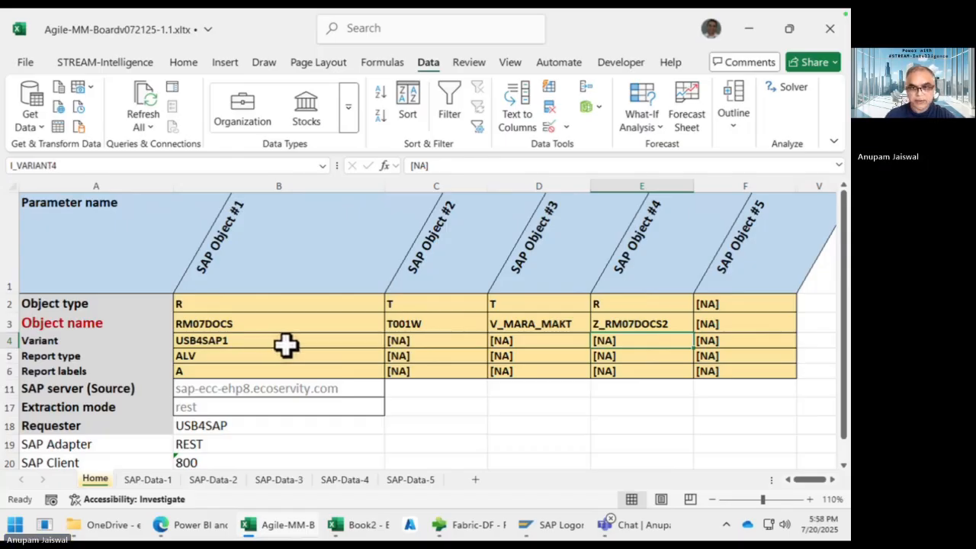
Step: Give SAP Object #4 variant USB4SAP1, report type ALV and report labels A
text(USB4SAP1)
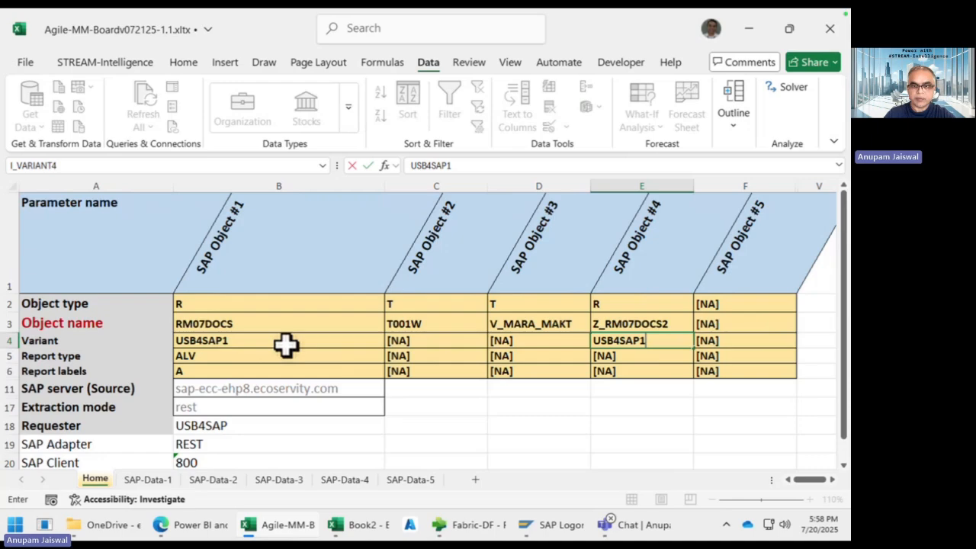
key(Return)
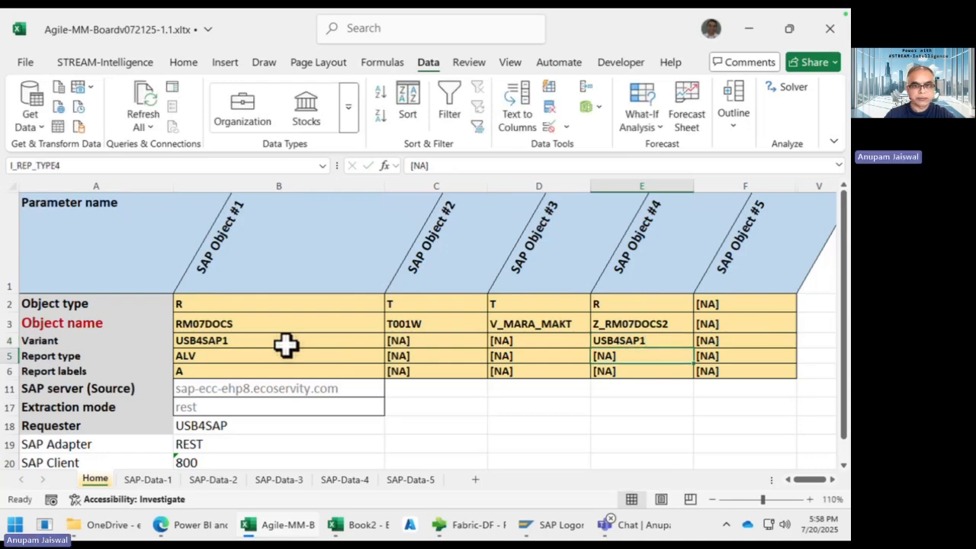
text(AL)
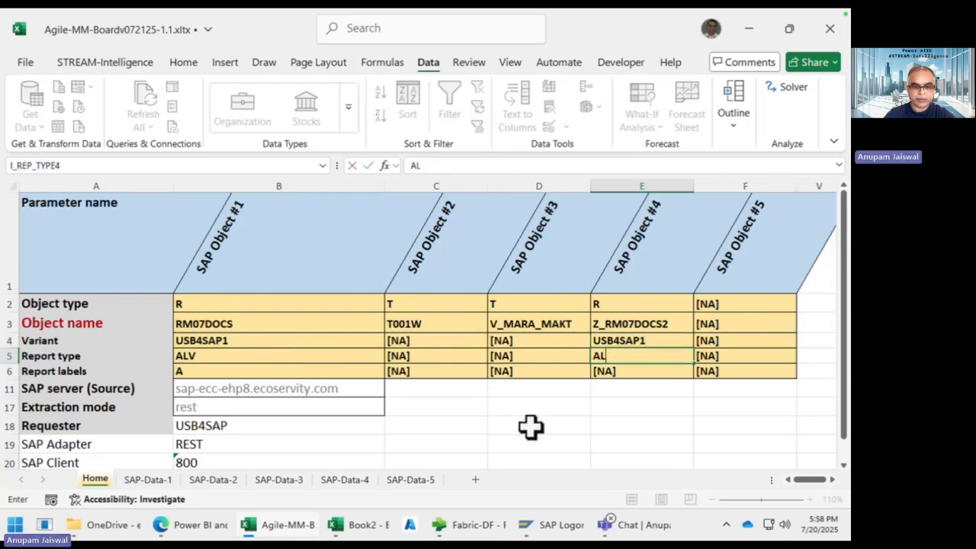
text(V)
key(Return)
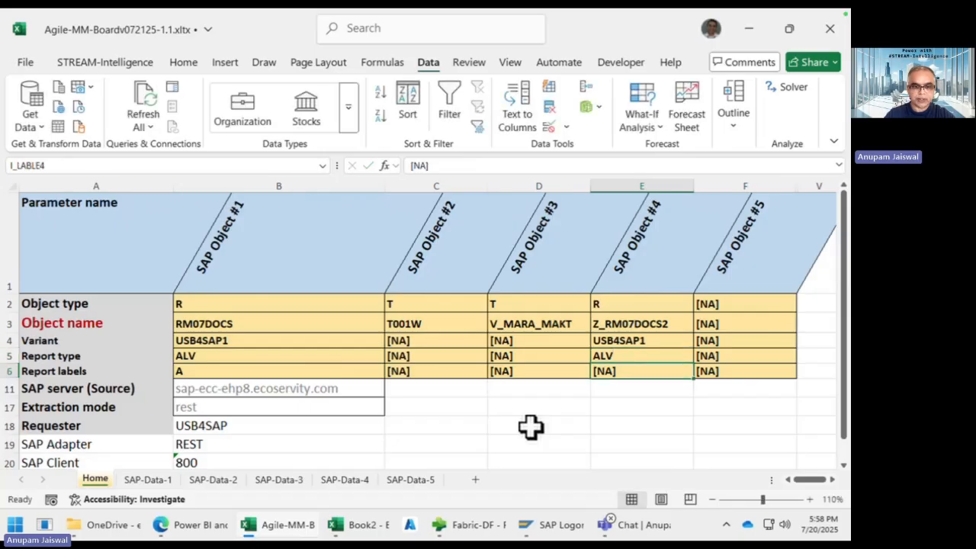
text(A)
key(Delete)
key(Return)
key(Up)
key(Up)
key(Up)
key(Up)
key(Up)
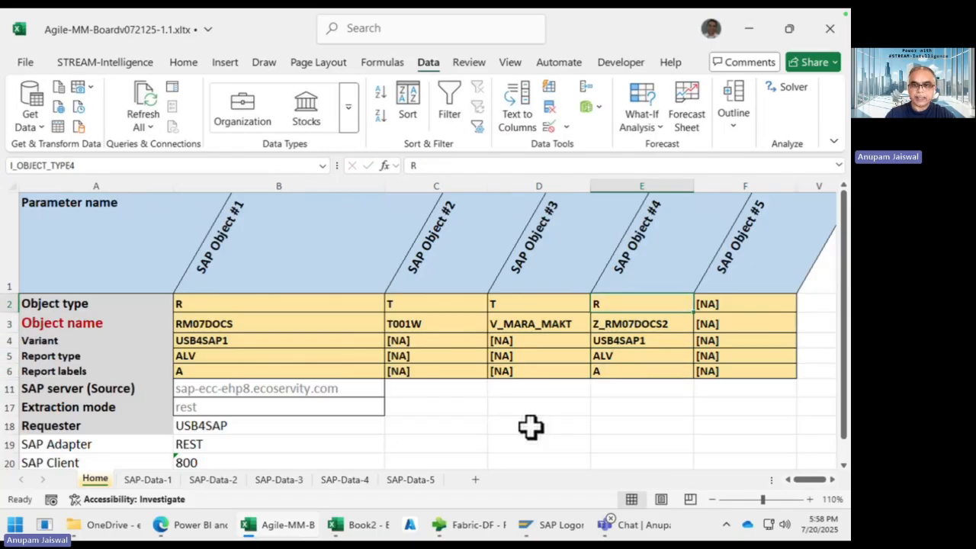
key(Right)
Step: Enter object type X and object name MM60 for SAP Object #5
text(X)
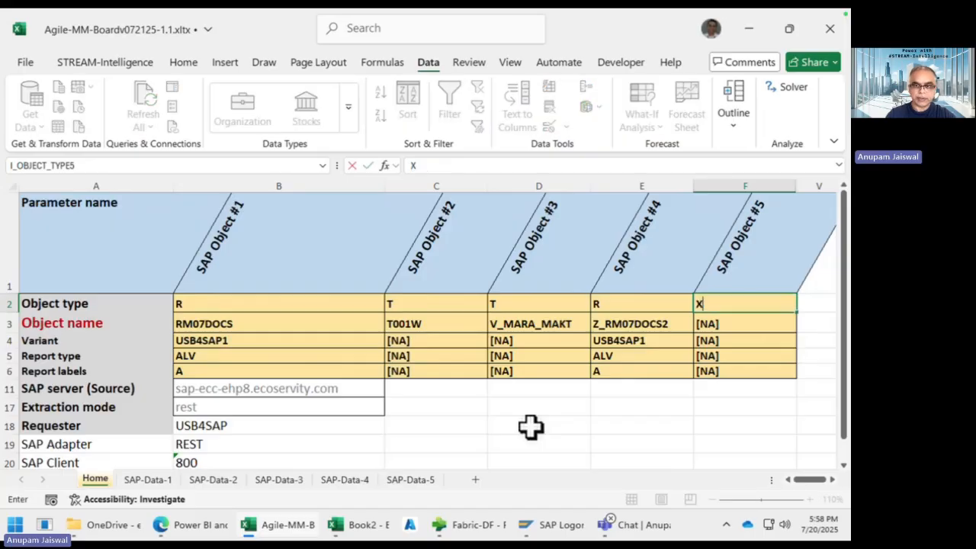
key(Return)
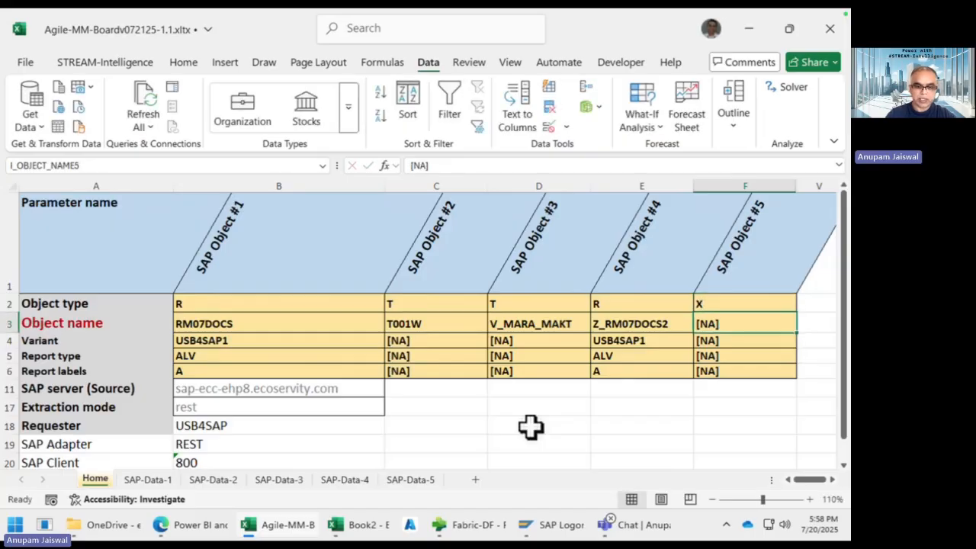
text(MM60)
key(Return)
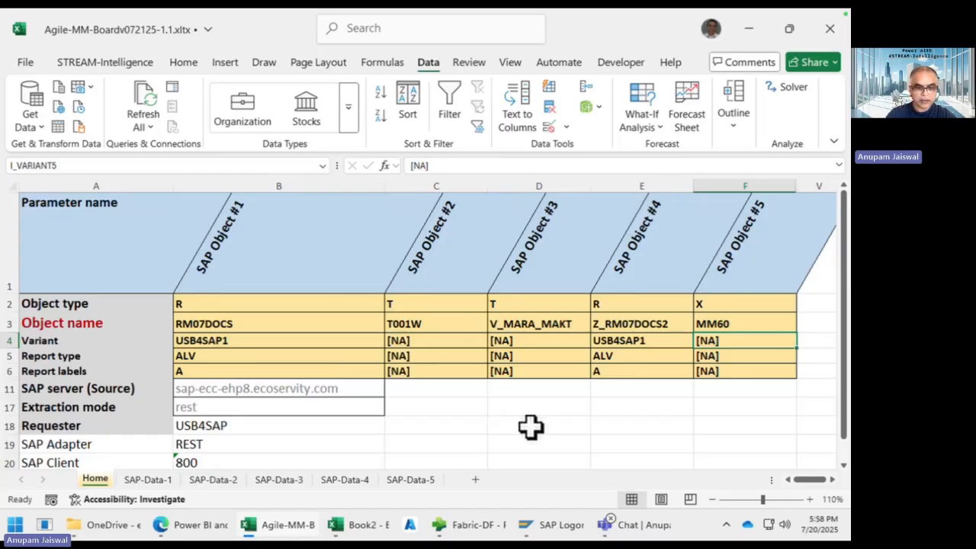
Step: Give SAP Object #5 variant USB4SAP3, report type ALV and report labels A
text(USB4SAP3)
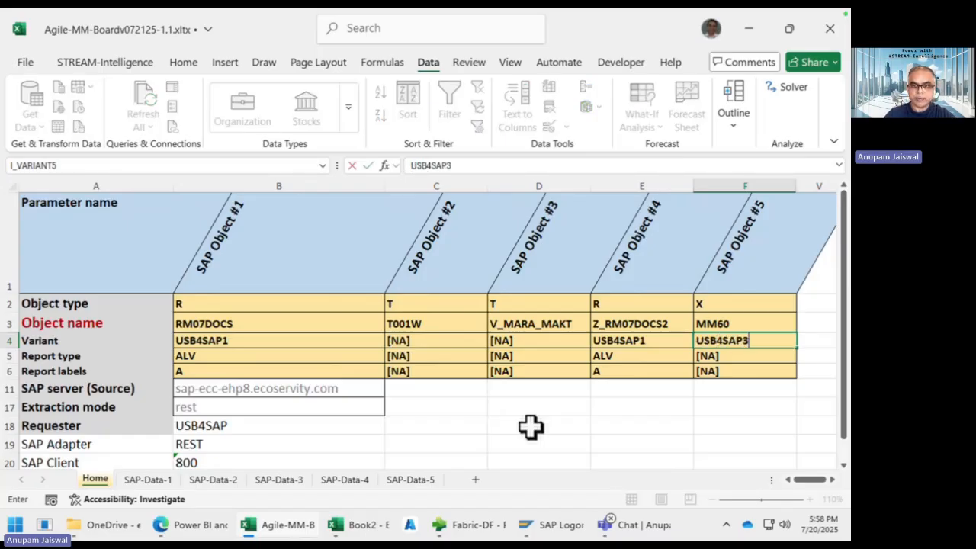
key(Return)
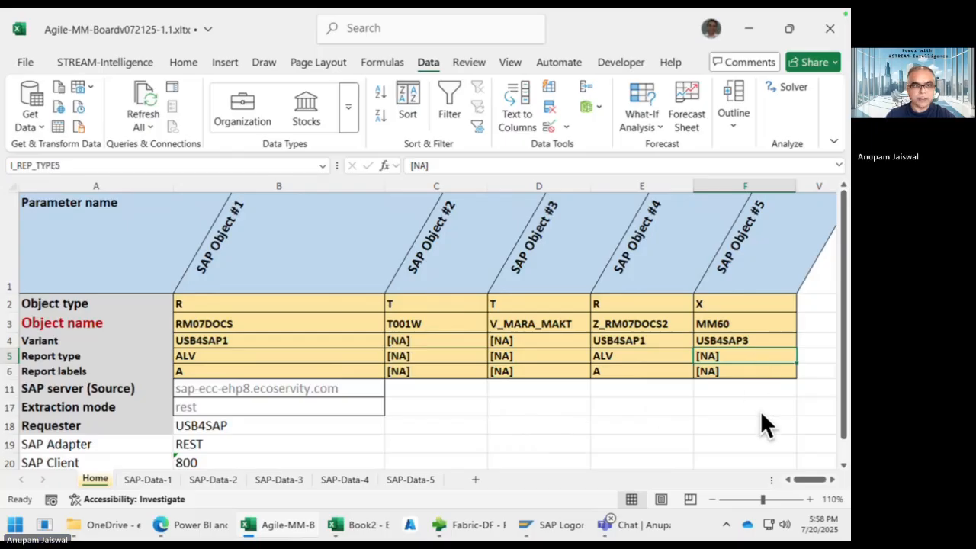
text(ALV)
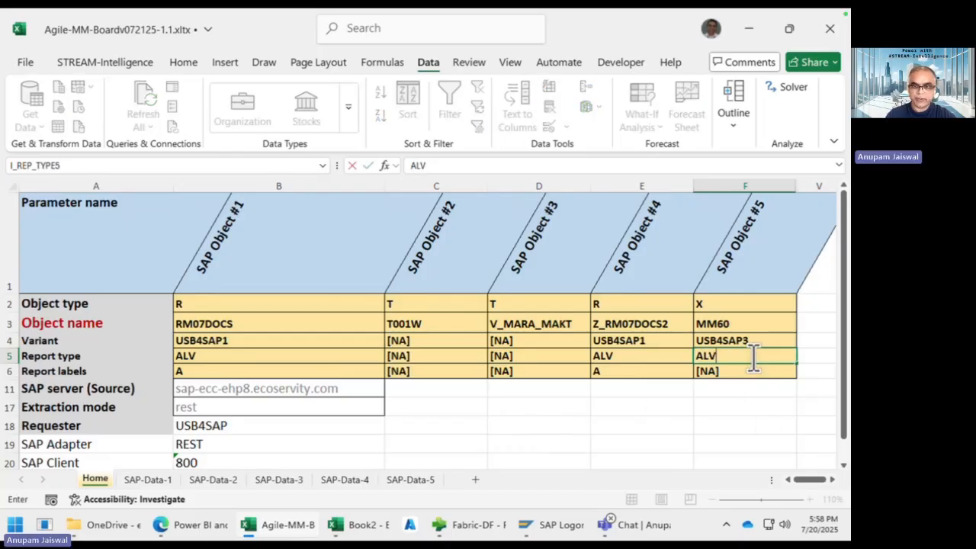
key(Return)
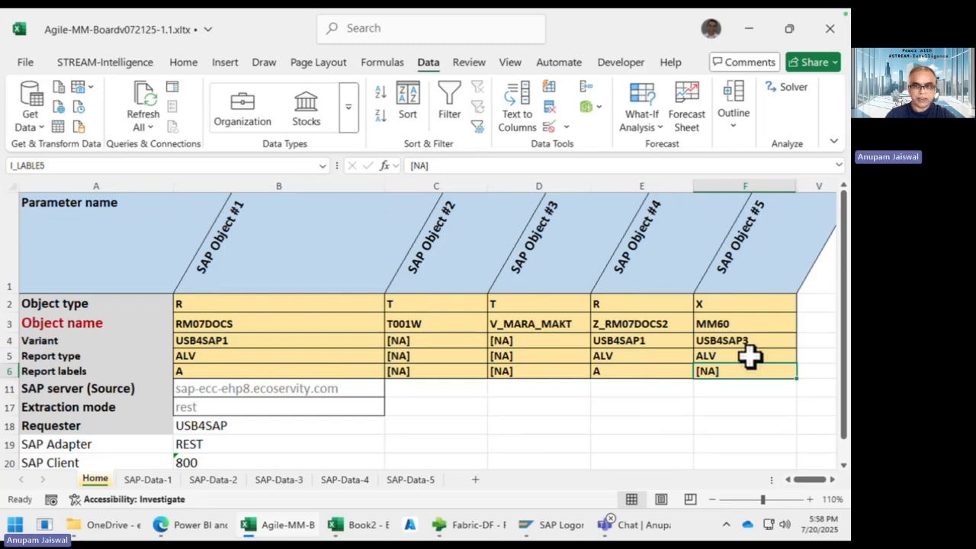
text(A)
key(Delete)
key(Return)
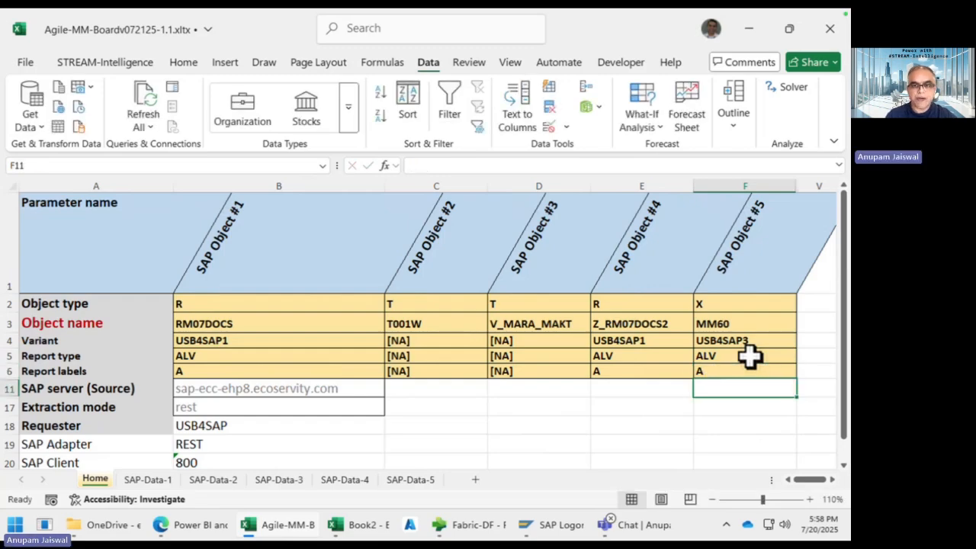
key(Up)
key(Left)
key(Left)
key(Left)
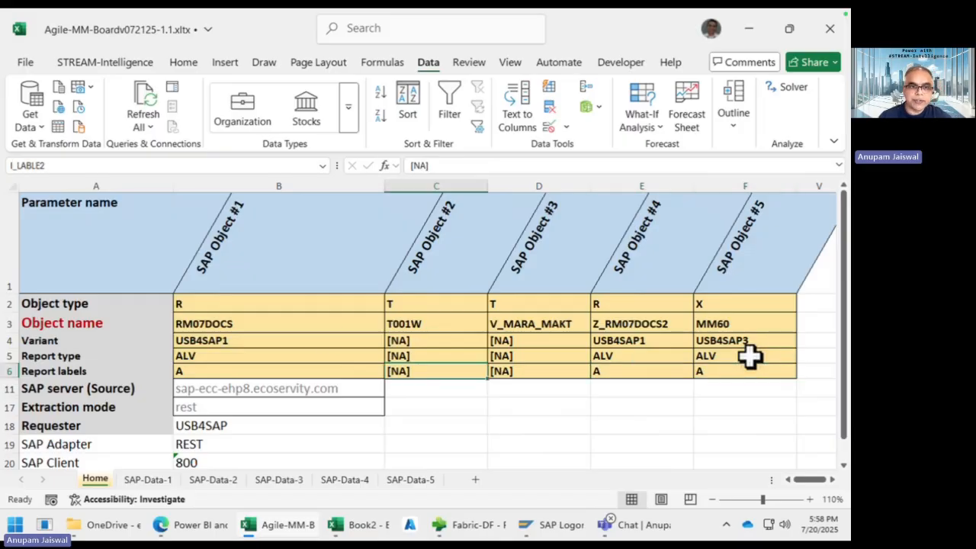
click(312, 326)
click(427, 323)
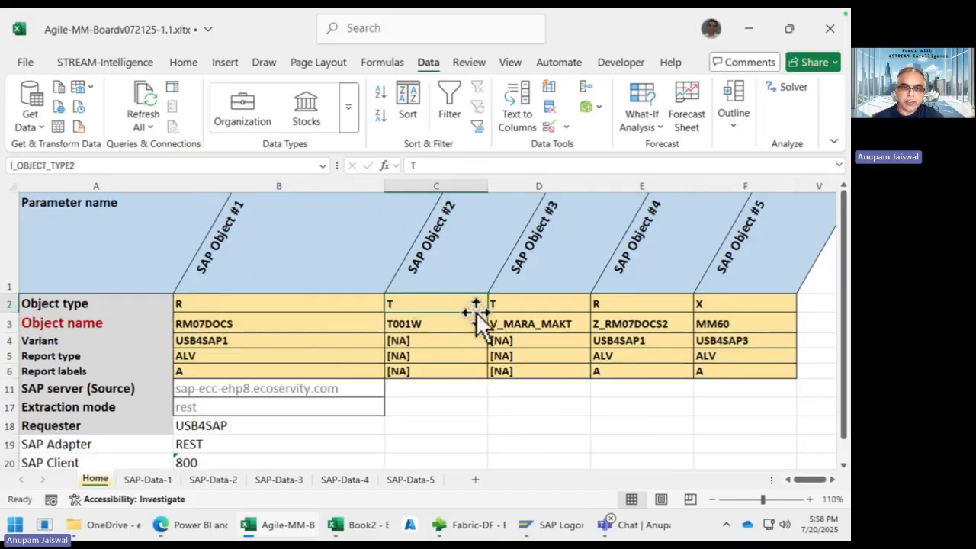
click(508, 326)
click(632, 328)
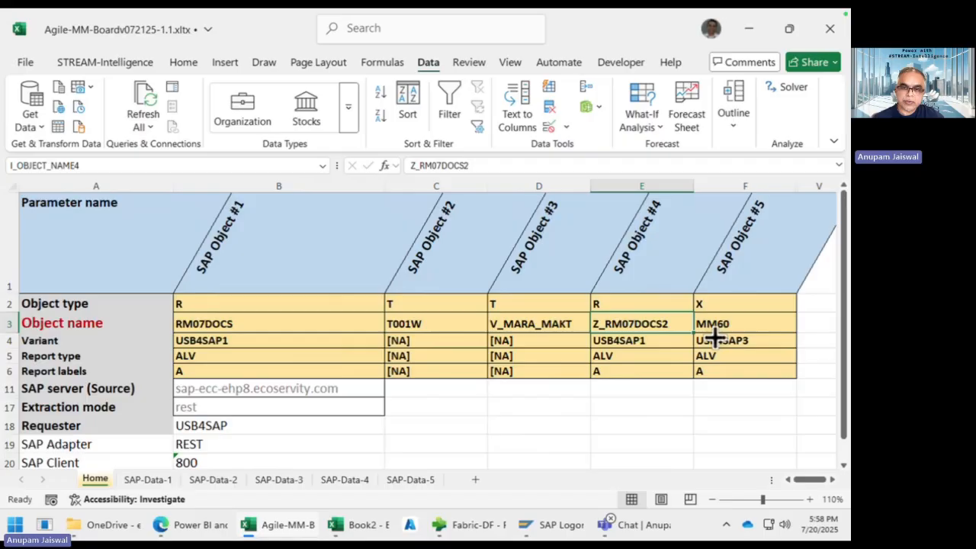
click(749, 327)
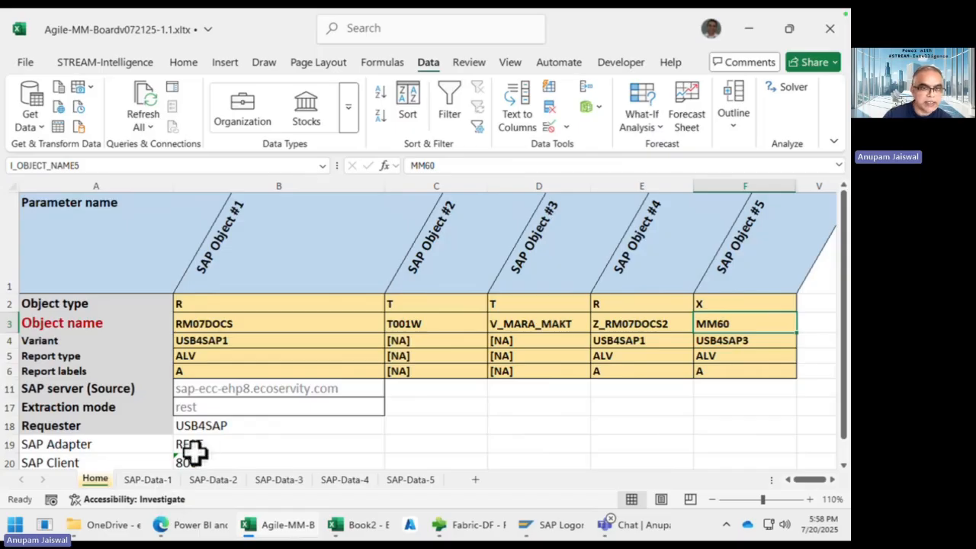
Step: Move through SAP-Data-1 and SAP-Data-2 to the empty SAP-Data-3 sheet and run Refresh All on every SAP query
click(166, 481)
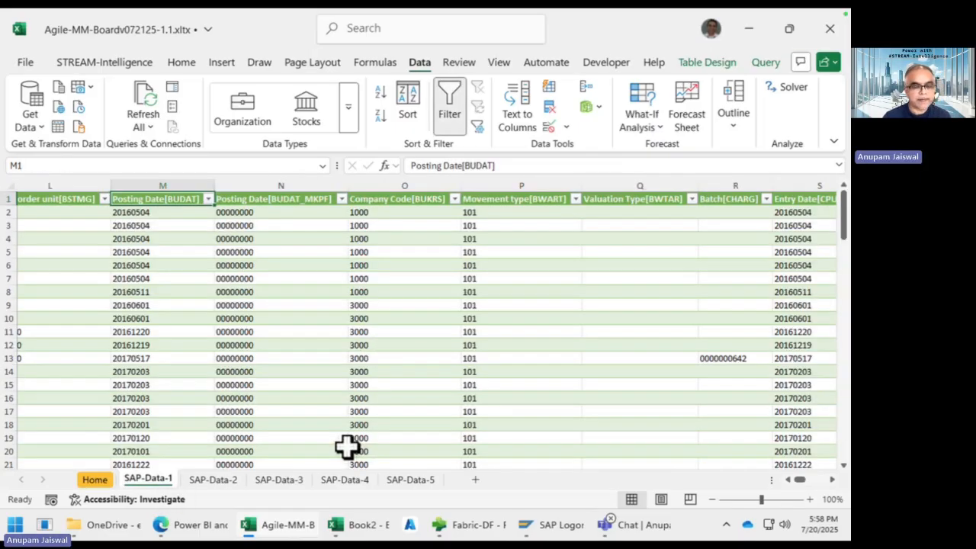
click(221, 483)
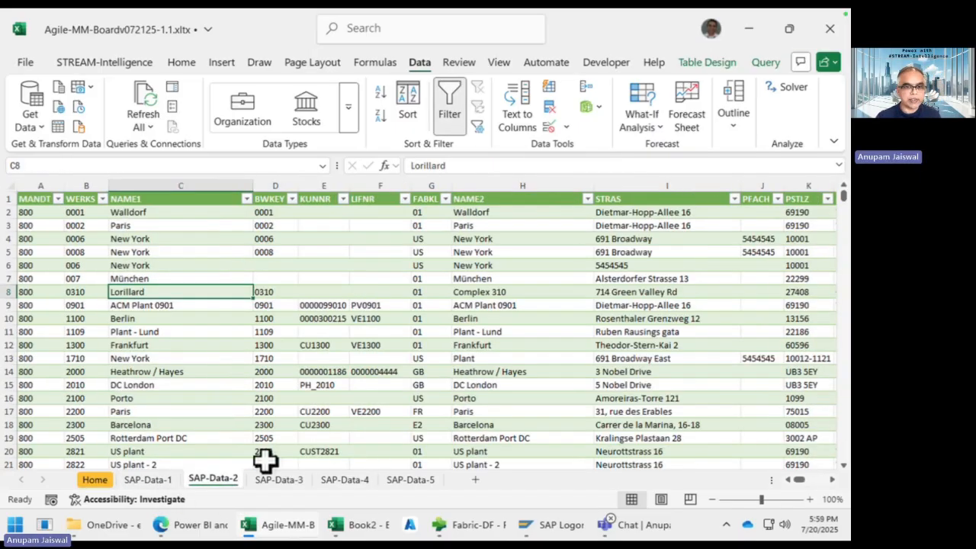
click(286, 481)
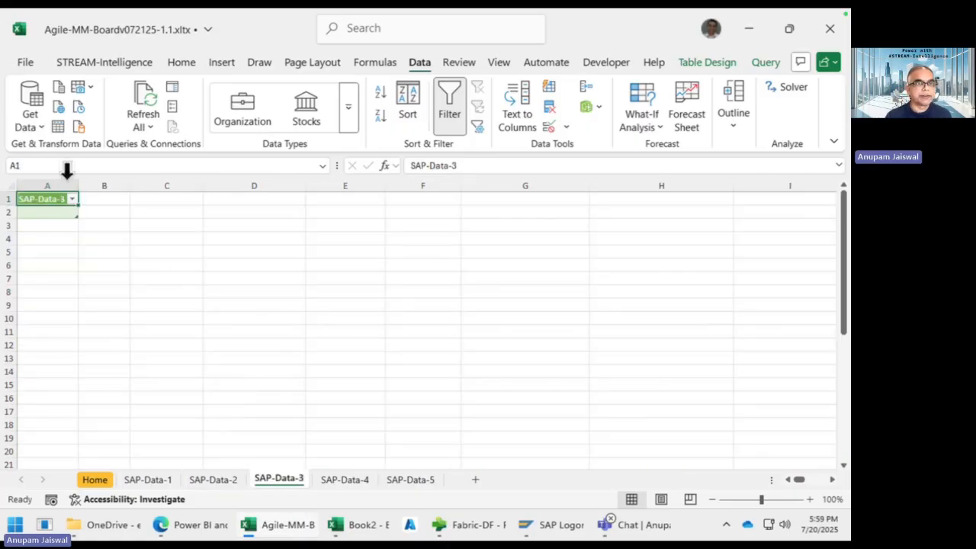
click(144, 103)
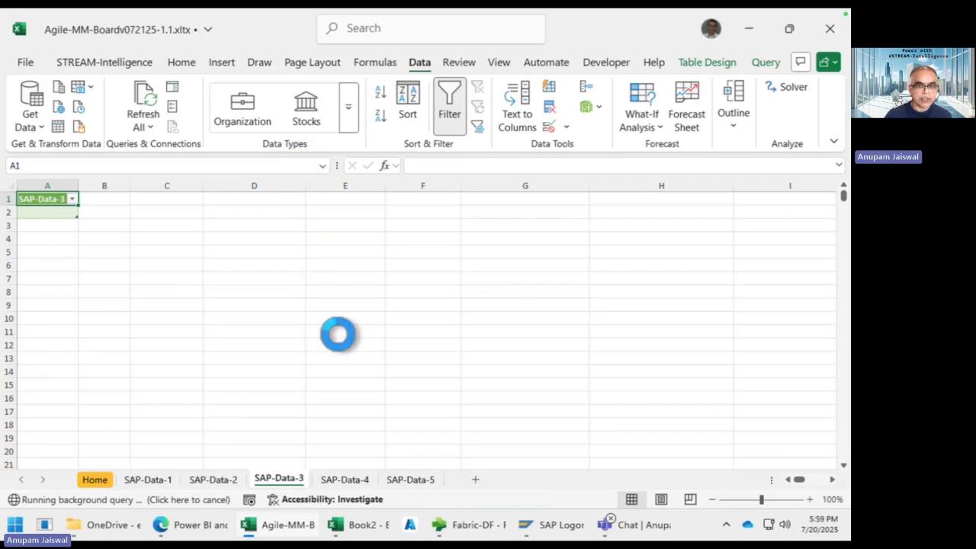
Step: Check the loaded material data on SAP-Data-3 and the material document records on SAP-Data-4
click(212, 306)
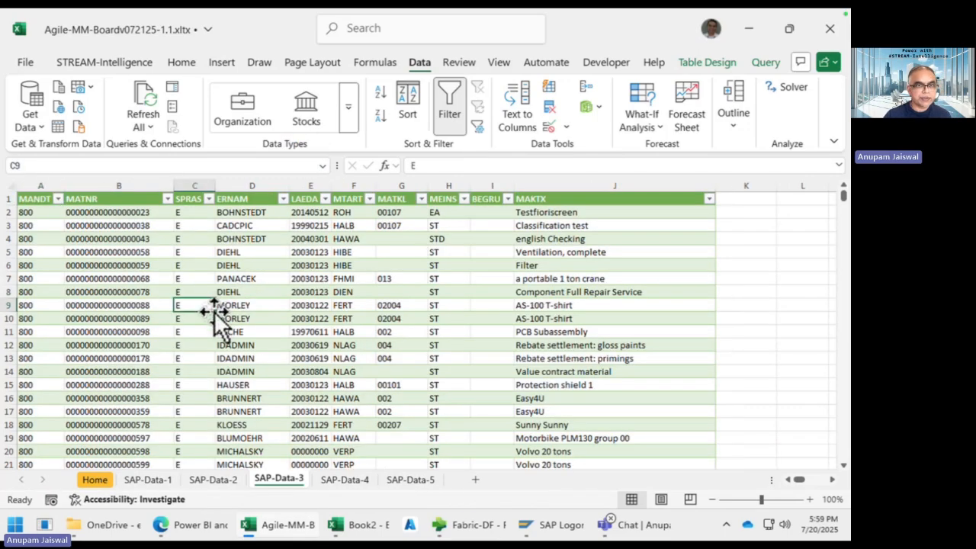
scroll(189, 358, down, 3)
scroll(189, 358, up, 3)
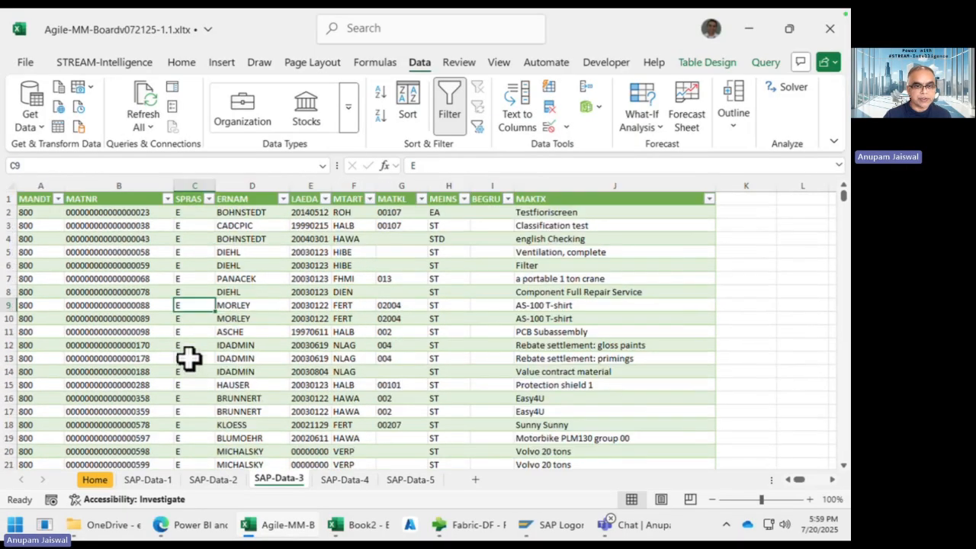
click(347, 480)
click(329, 306)
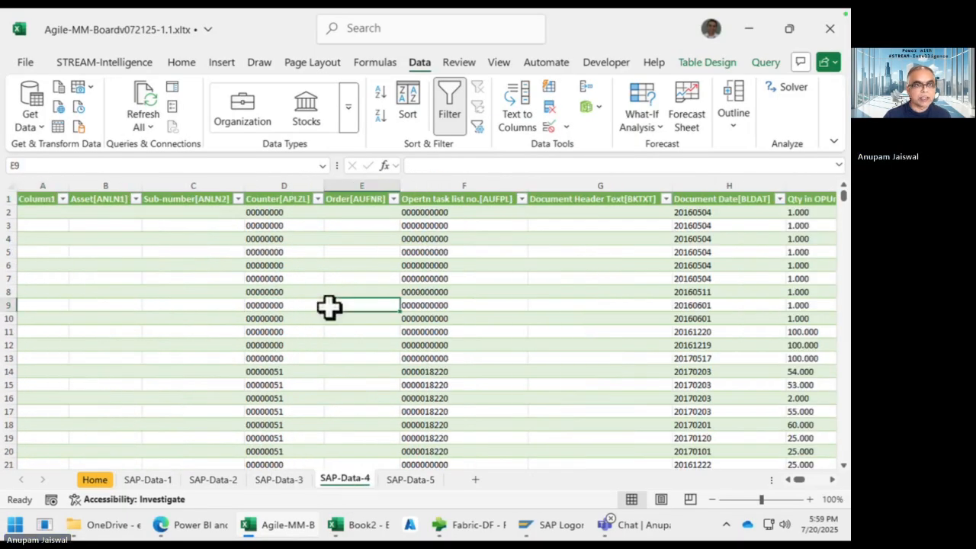
scroll(330, 307, down, 1)
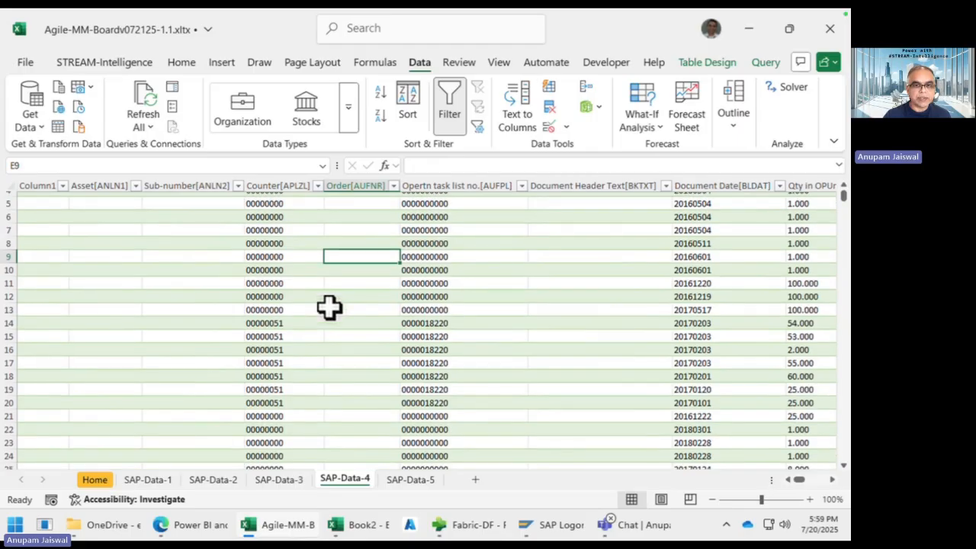
scroll(329, 306, up, 1)
Step: Look over the MM60 material records on SAP-Data-5, then go back to SAP-Data-1
click(410, 479)
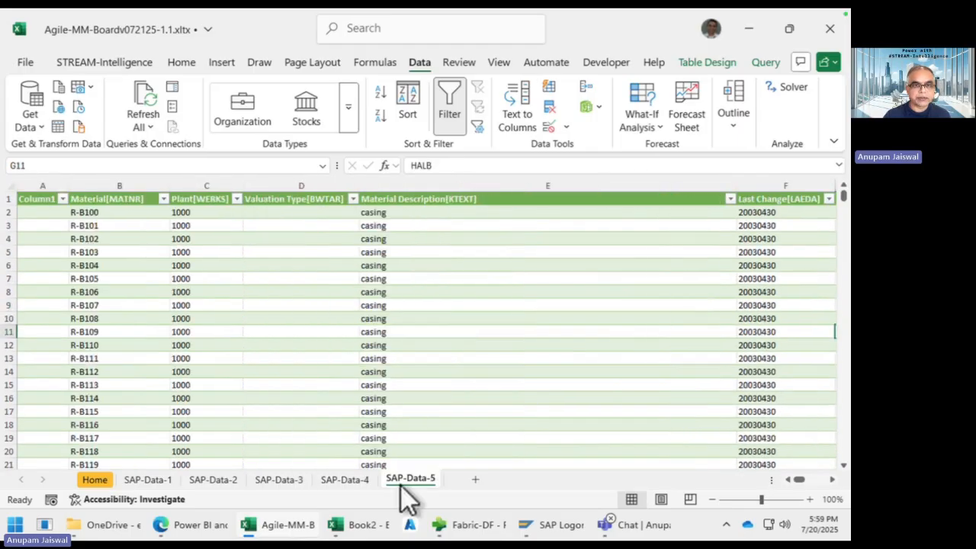
click(371, 313)
scroll(374, 320, down, 2)
scroll(373, 320, down, 2)
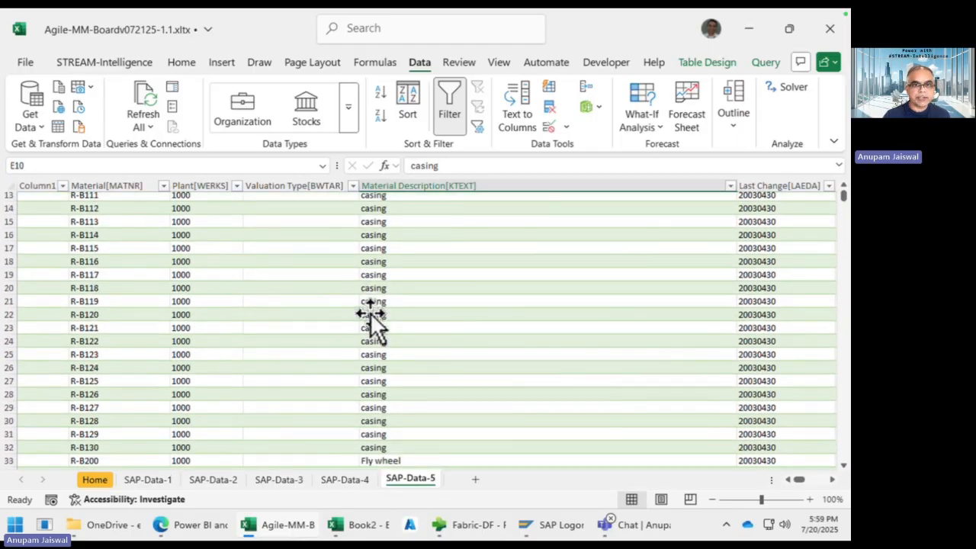
scroll(370, 320, up, 5)
click(273, 290)
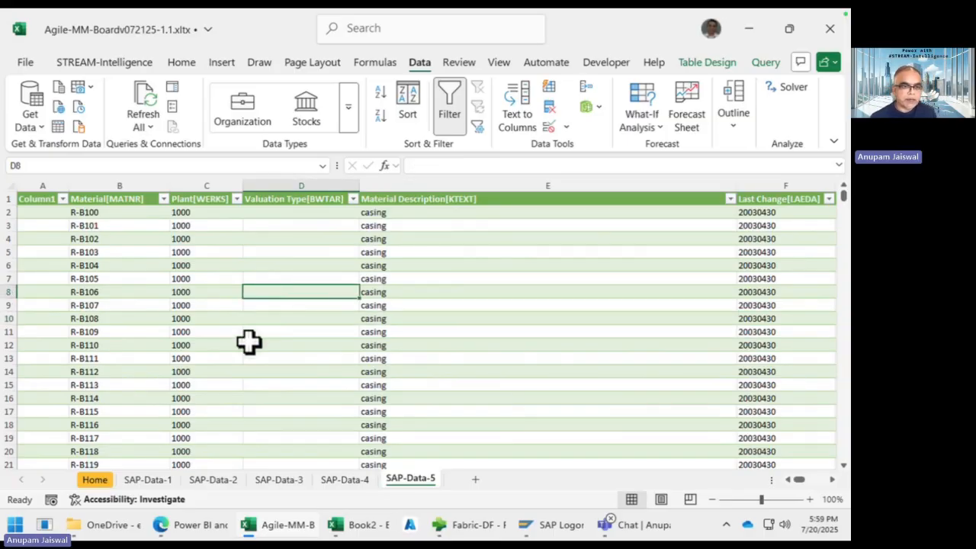
click(144, 480)
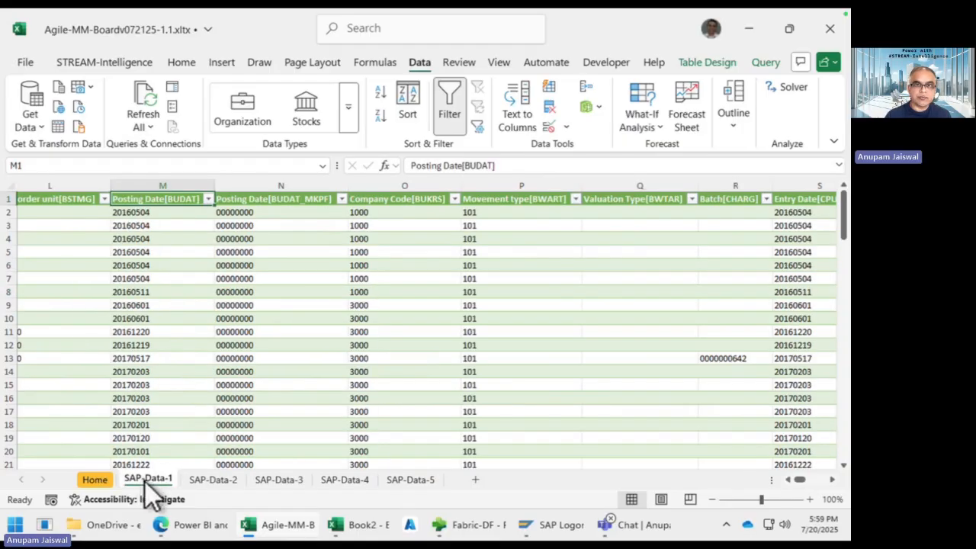